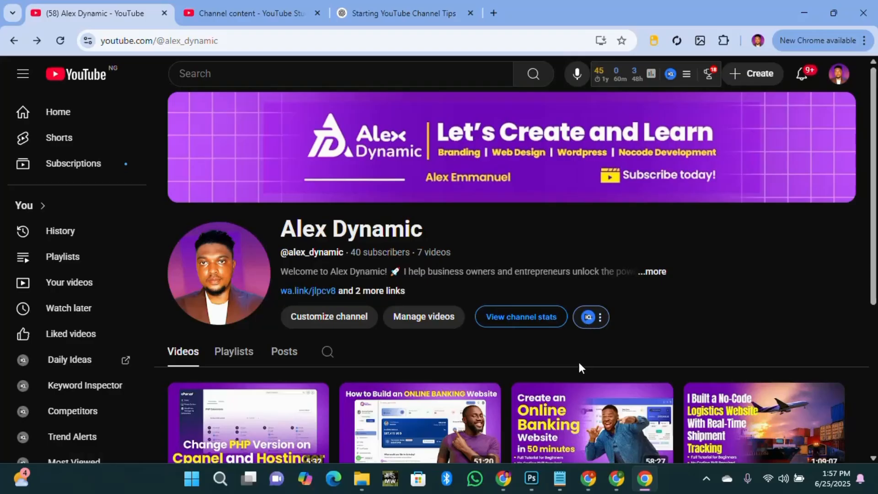
Open the northbrookeholdings.com dashboard and list its email plans: Free, Business Starter, Business Premium.
mouse_move(634, 419)
mouse_move(504, 479)
click(500, 412)
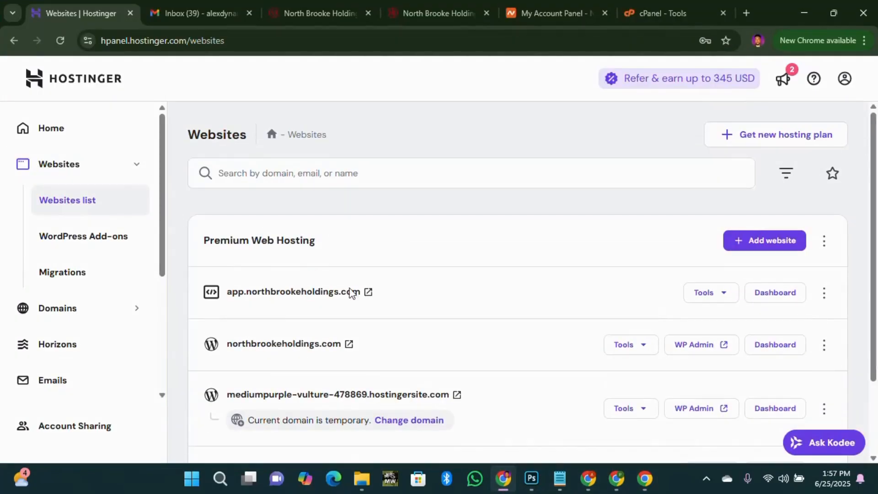
scroll(341, 353, down, 1)
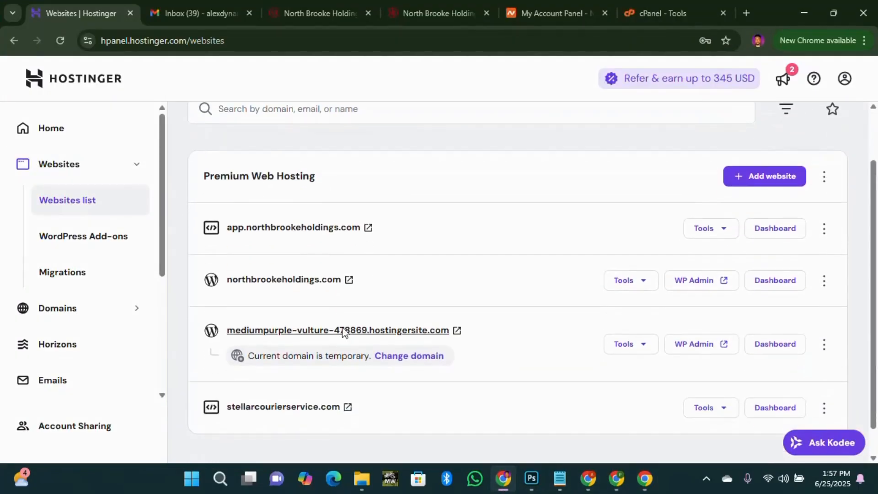
click(766, 290)
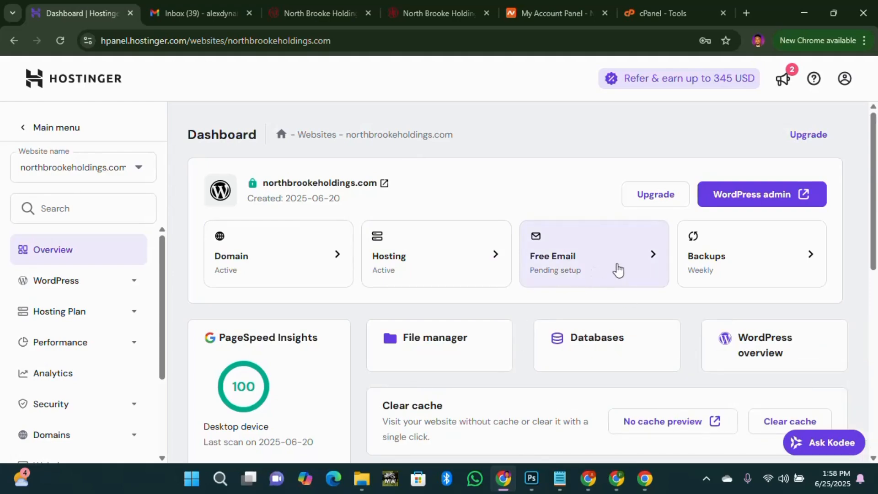
click(618, 268)
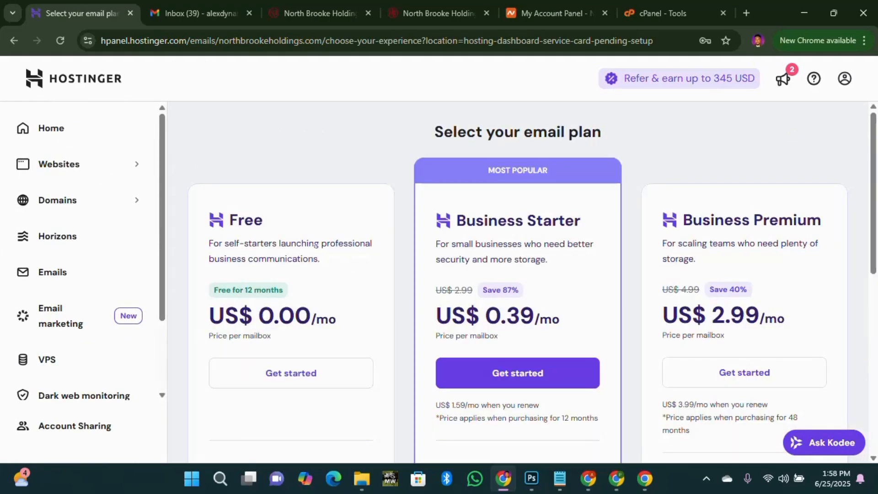
scroll(288, 283, down, 1)
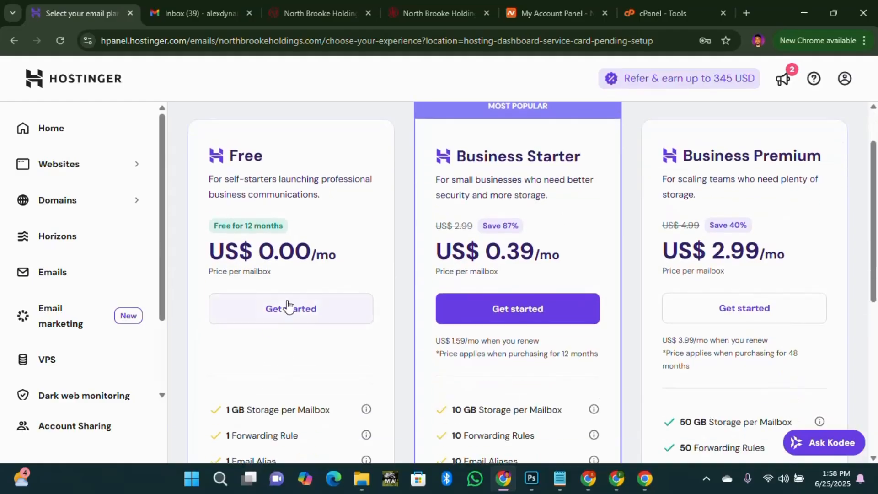
Back out of the paid Business Starter checkout and start the 12-month free email trial instead.
click(290, 313)
click(544, 316)
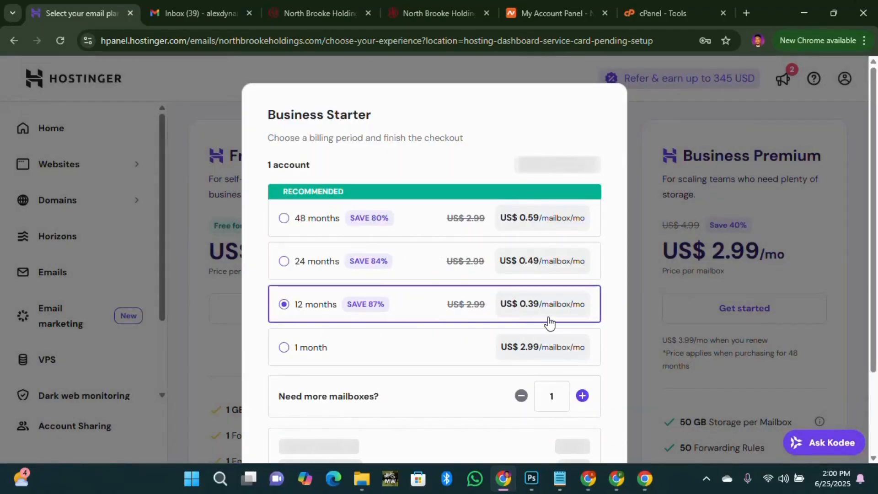
scroll(297, 320, down, 5)
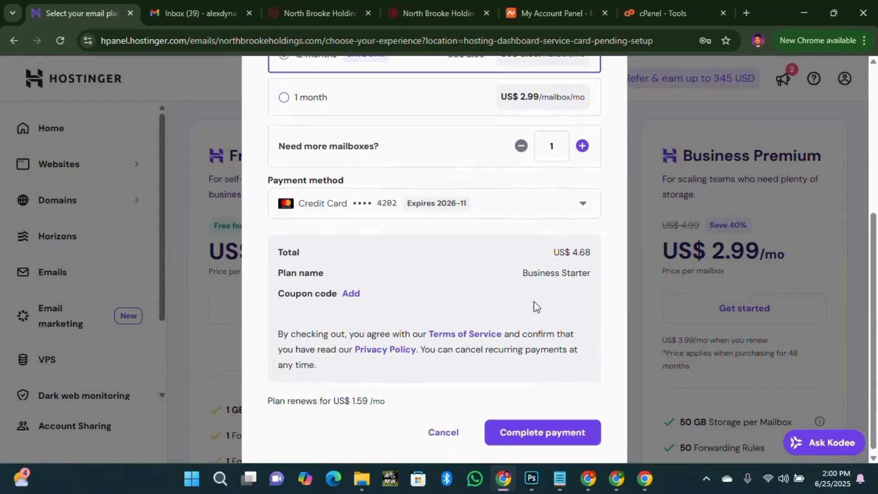
scroll(571, 262, up, 5)
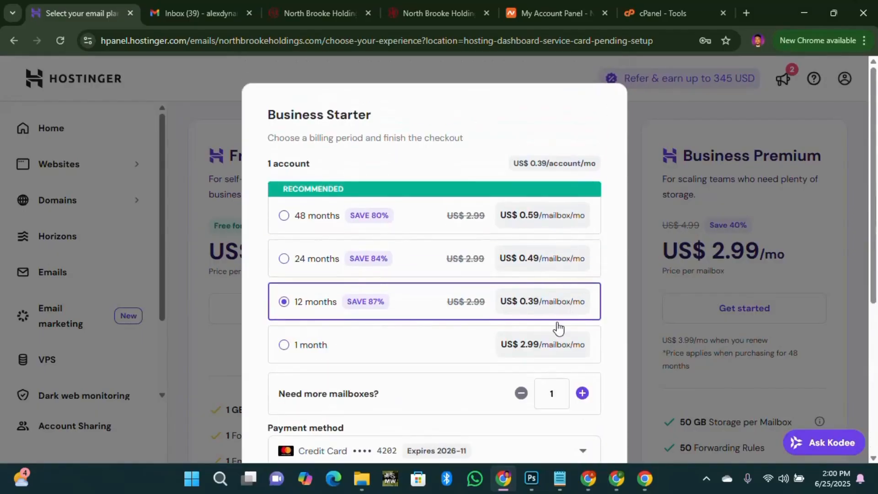
scroll(612, 329, down, 5)
click(446, 425)
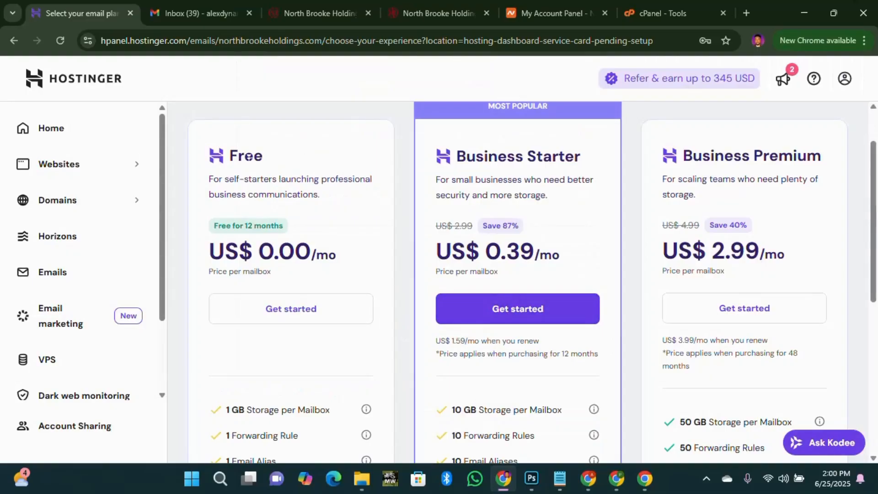
click(287, 311)
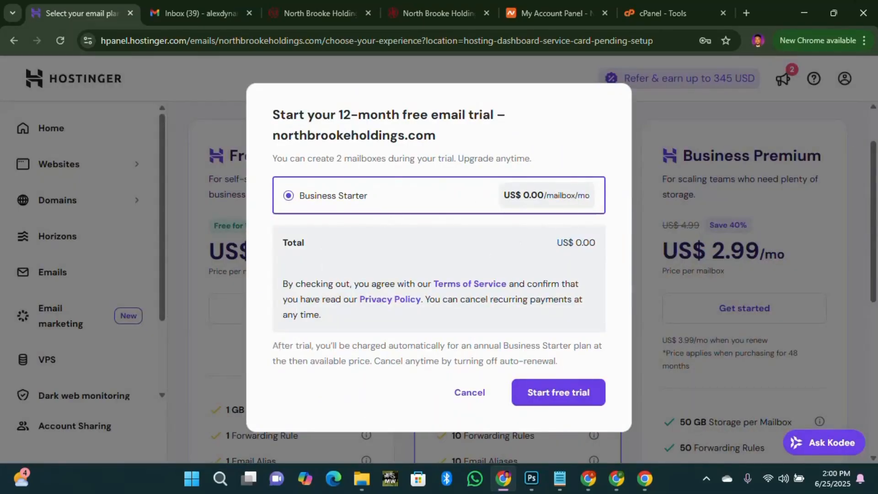
click(564, 401)
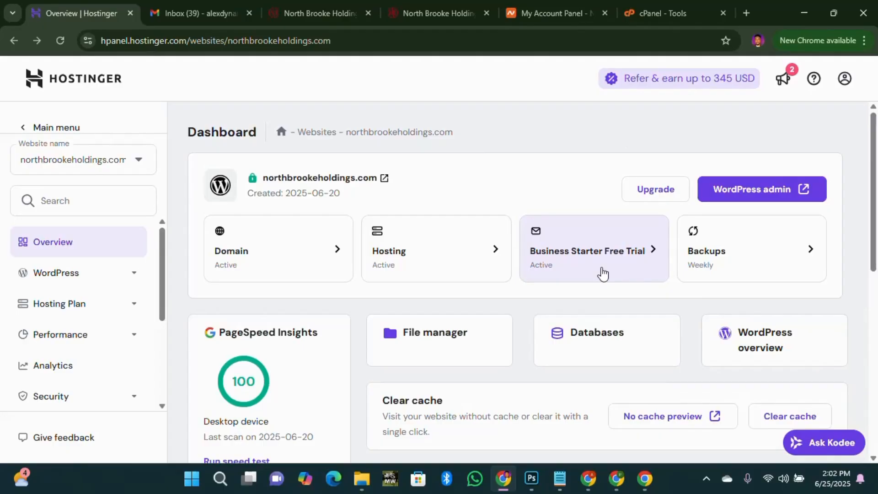
Open the Business Starter Free Trial overview, close the rating survey, and review MX, SPF, DKIM, DMARC status.
click(654, 254)
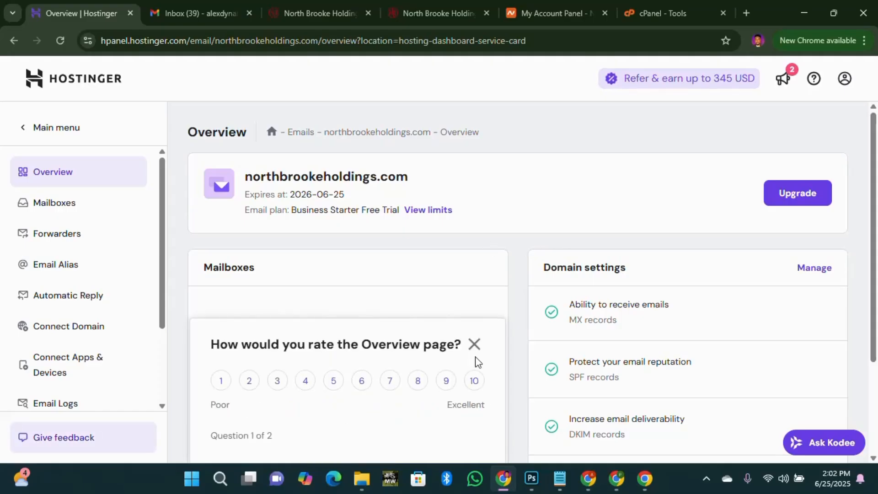
click(474, 345)
scroll(452, 349, down, 3)
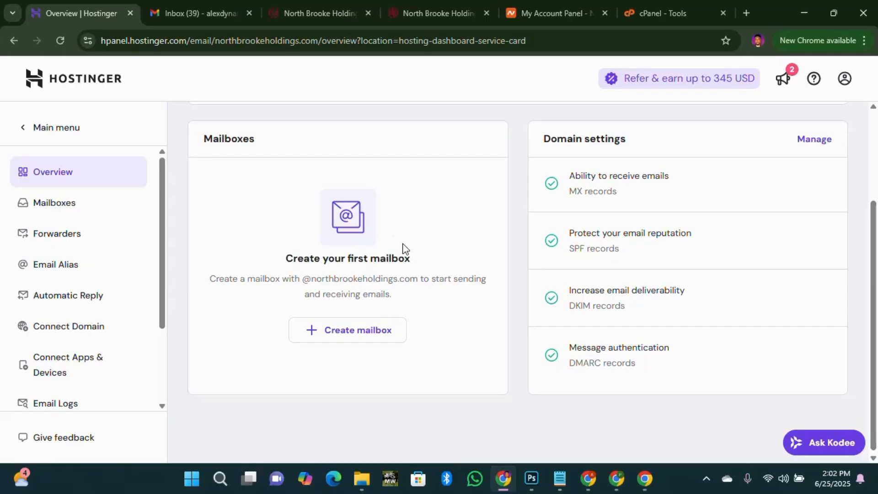
scroll(403, 249, up, 3)
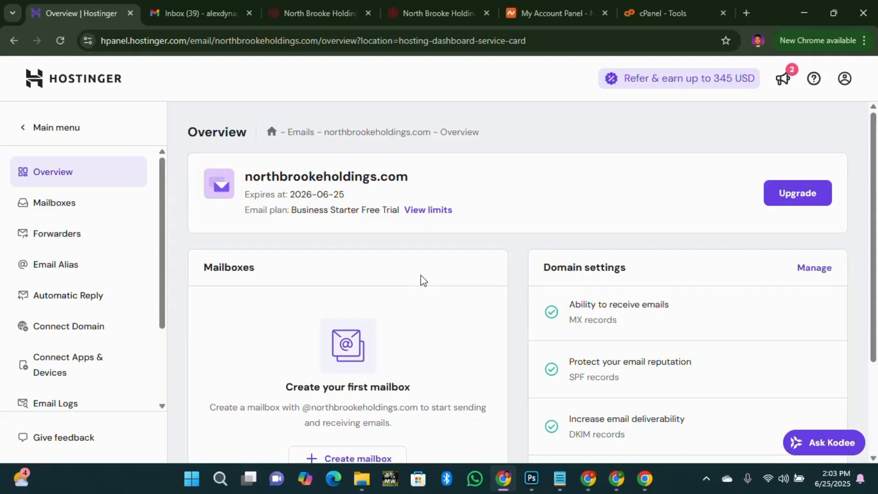
scroll(417, 279, down, 3)
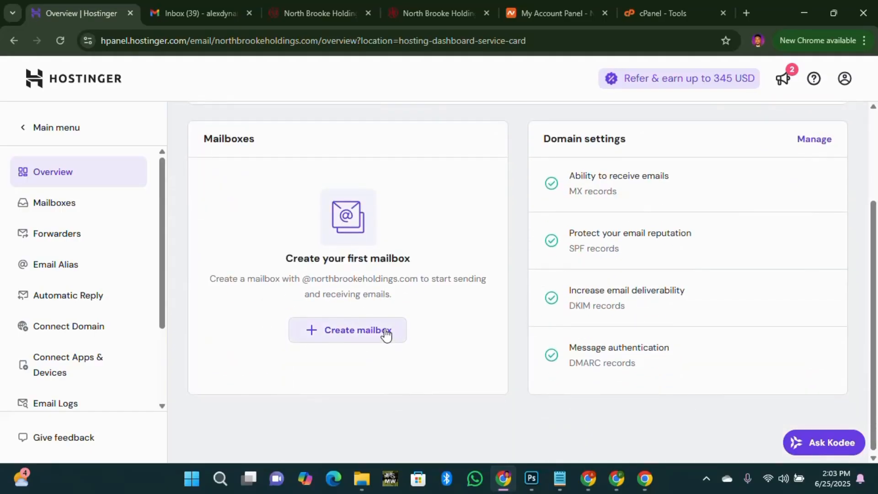
scroll(415, 295, up, 3)
Create the Admin mailbox at northbrookeholdings.com with a password.
scroll(389, 348, down, 1)
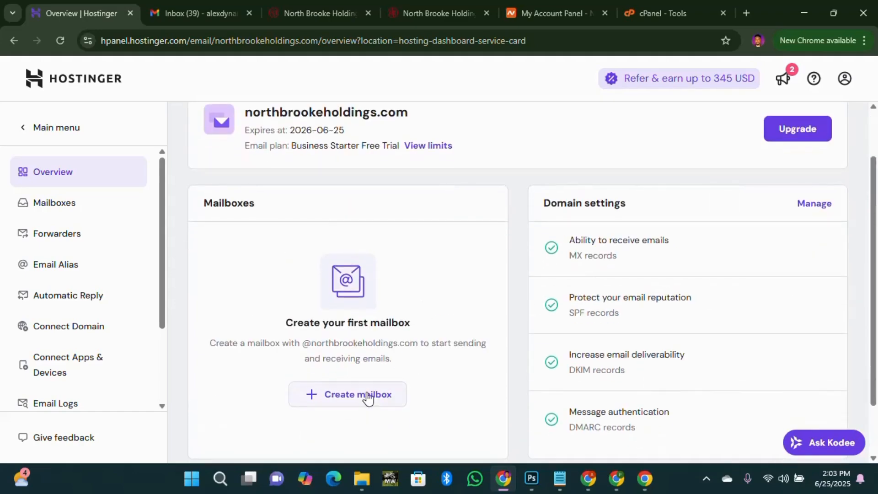
click(375, 396)
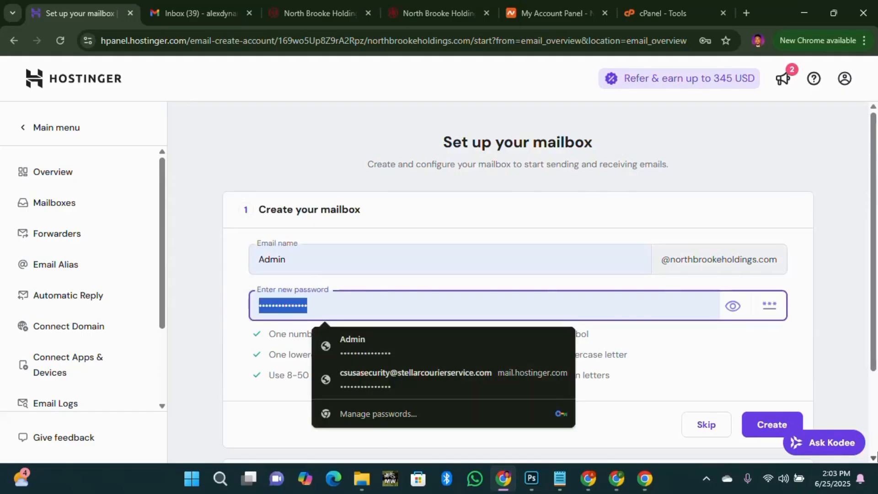
text(•)
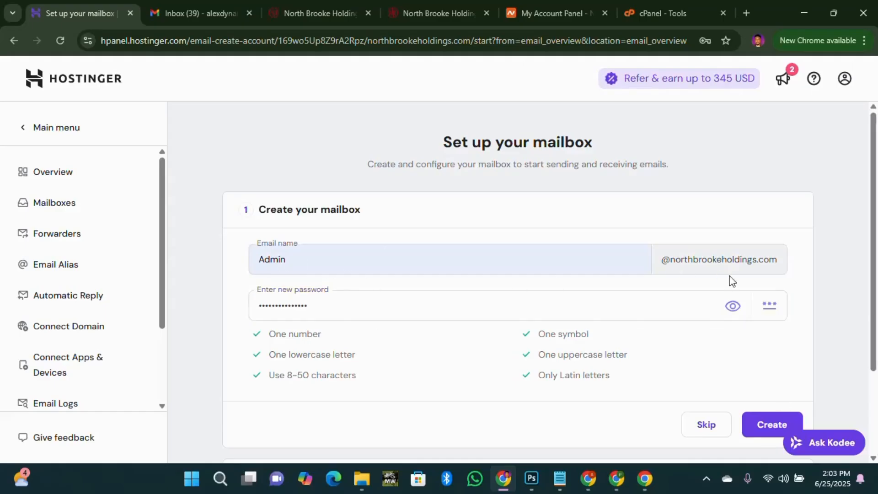
scroll(325, 321, down, 2)
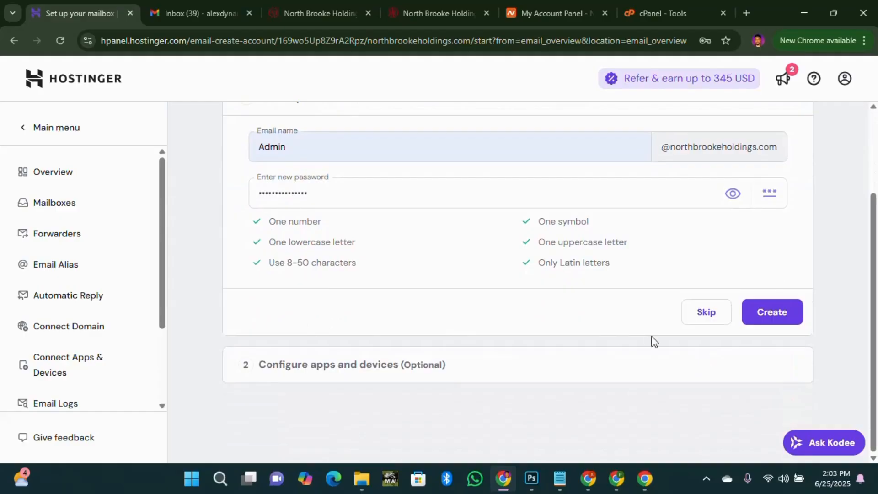
click(780, 319)
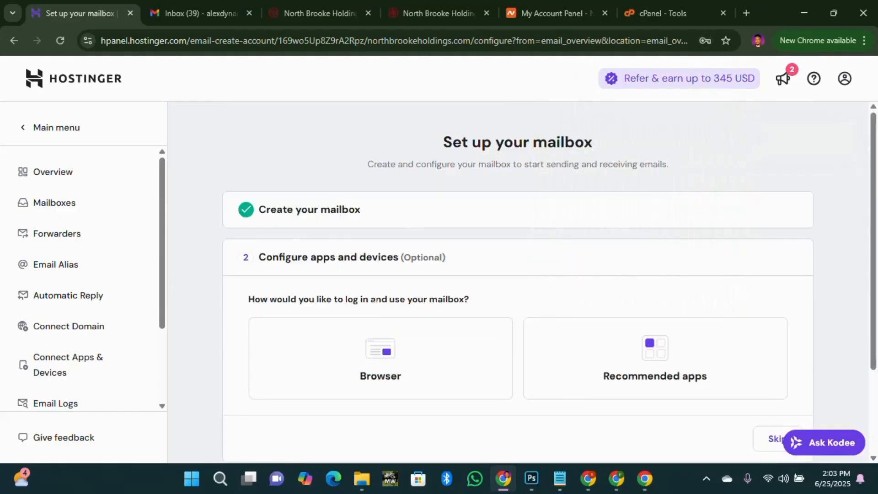
scroll(391, 237, down, 2)
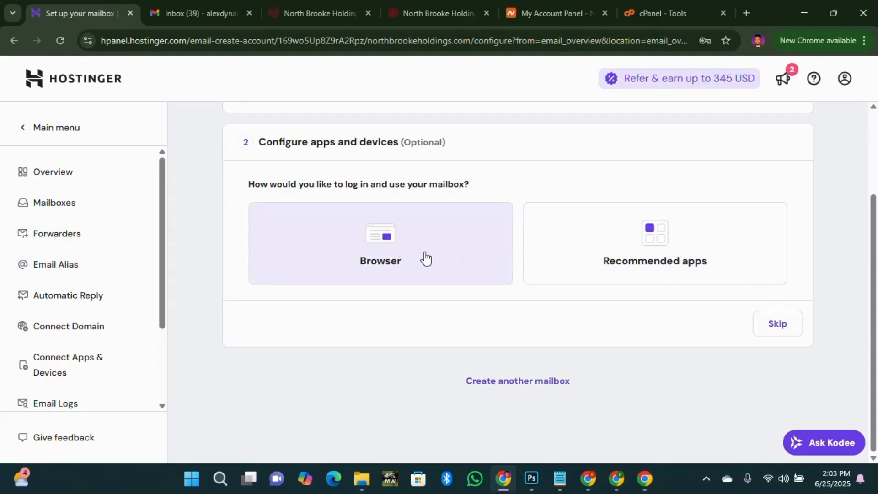
Load the Hostinger webmail login page at mail.hostinger.com in a new tab.
click(746, 13)
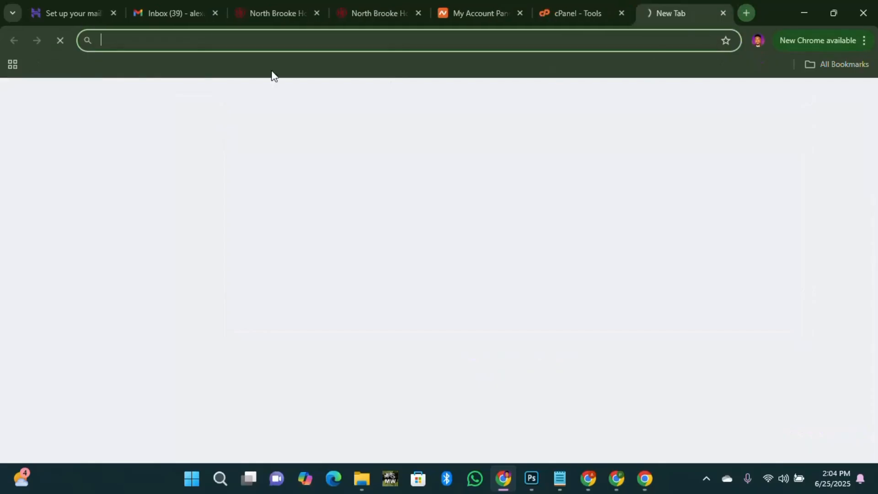
text(ma)
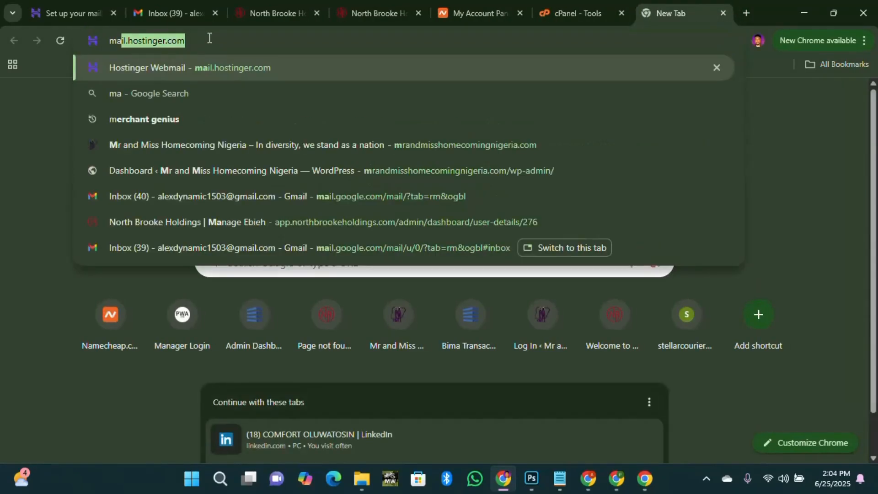
text(il)
key(Right)
key(Return)
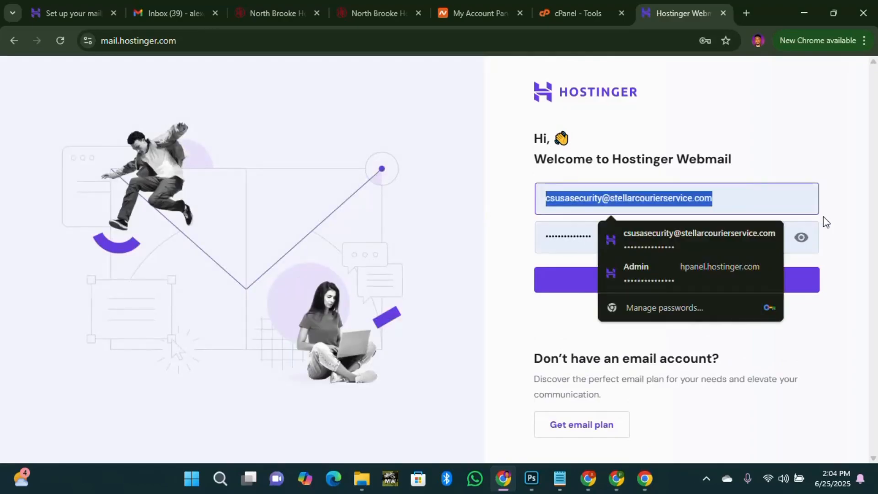
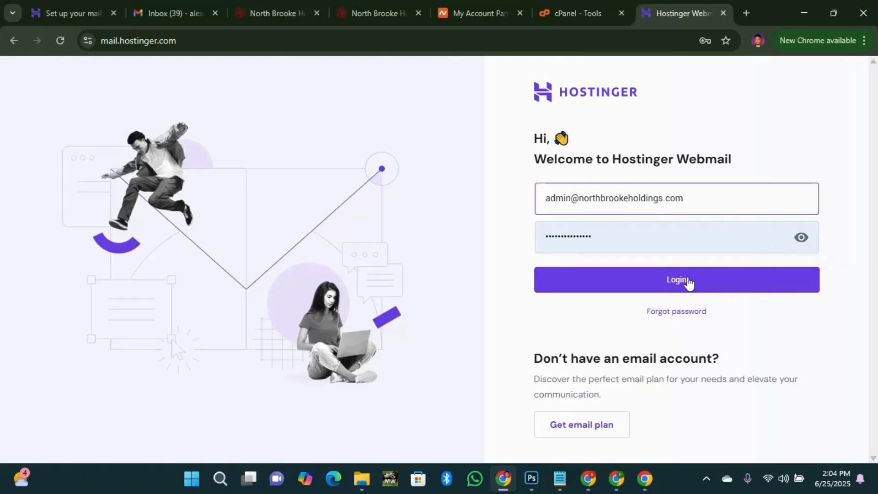
Log in to webmail with the northbrookeholdings.com admin address and save its password in Chrome.
click(687, 281)
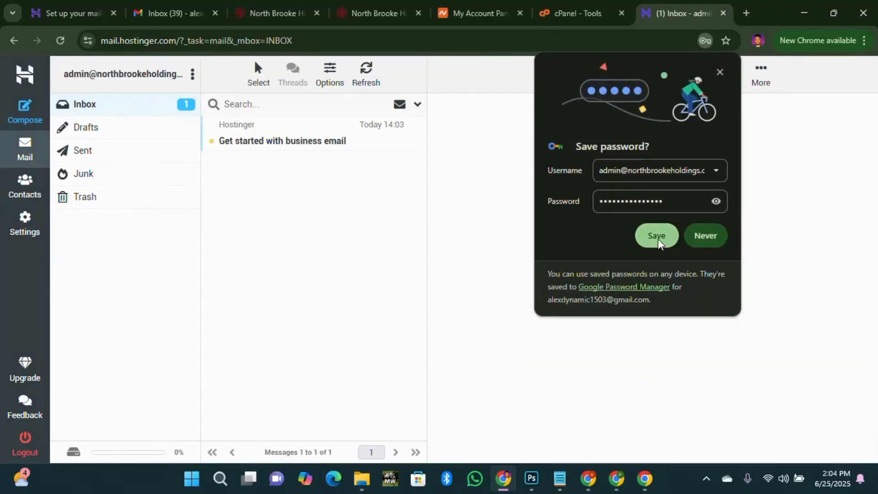
click(657, 235)
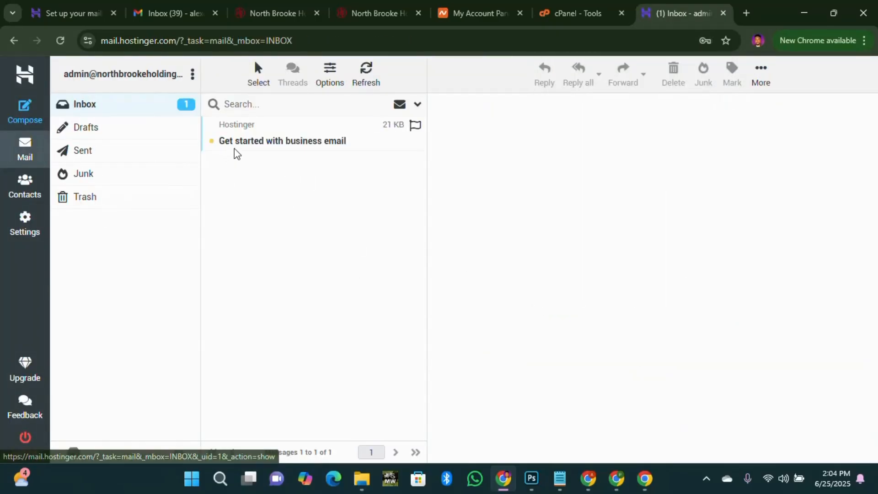
click(61, 14)
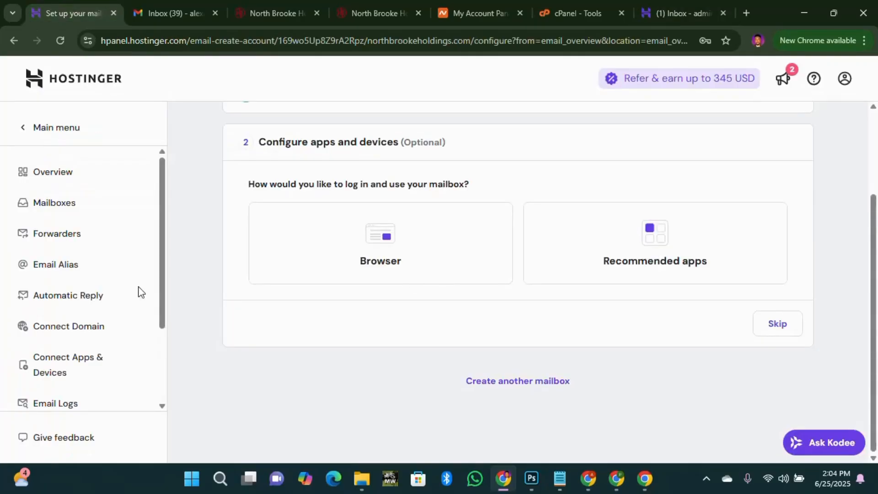
click(79, 276)
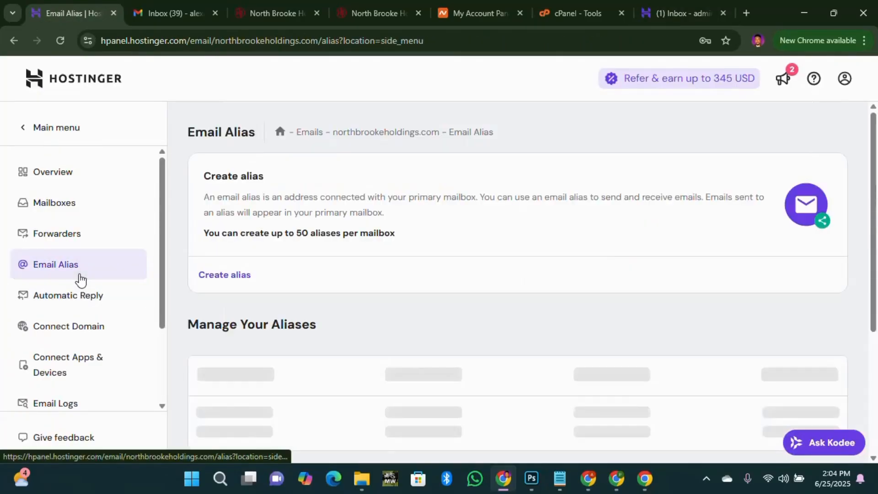
scroll(482, 343, down, 3)
scroll(482, 343, up, 3)
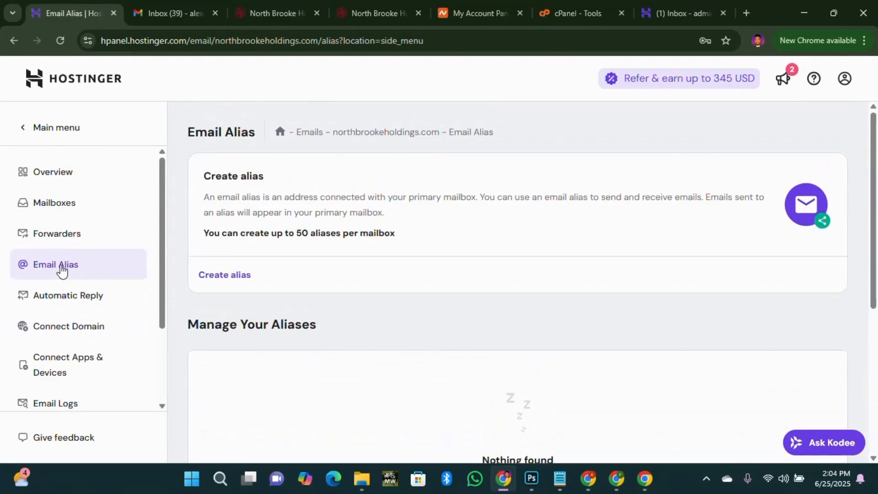
scroll(322, 237, down, 2)
scroll(274, 187, up, 1)
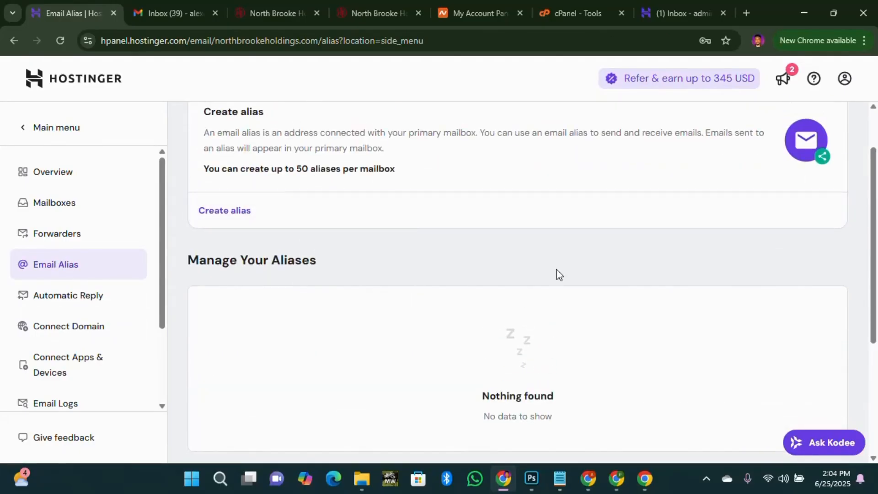
scroll(447, 286, down, 4)
scroll(463, 299, up, 4)
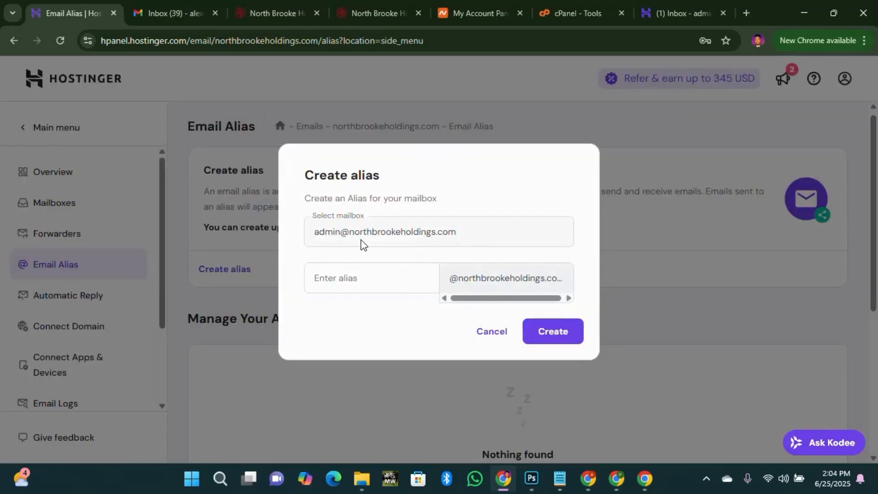
click(341, 277)
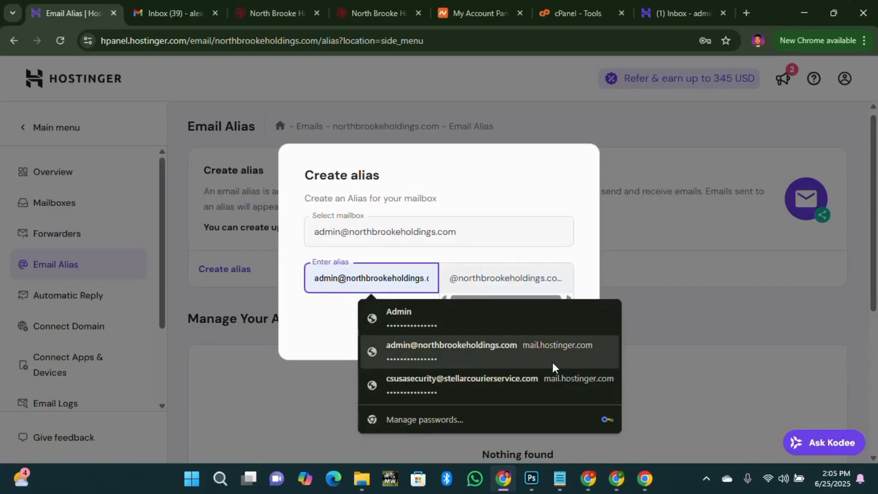
click(531, 327)
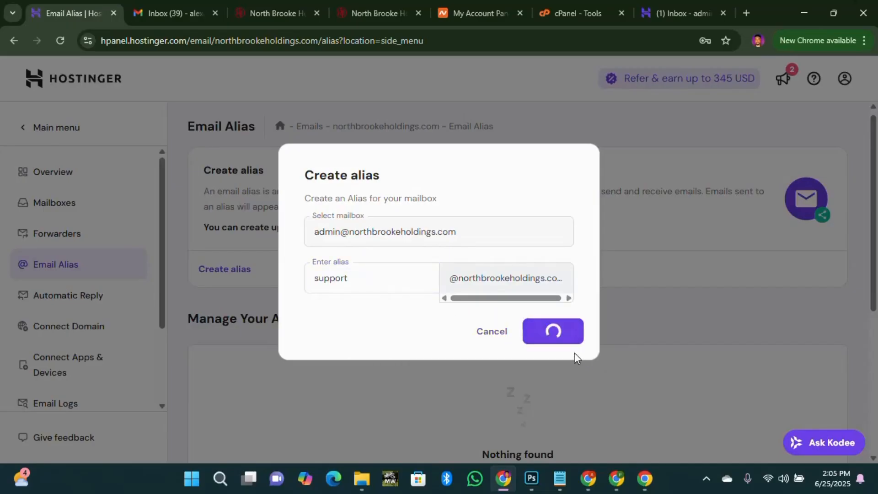
scroll(409, 307, down, 1)
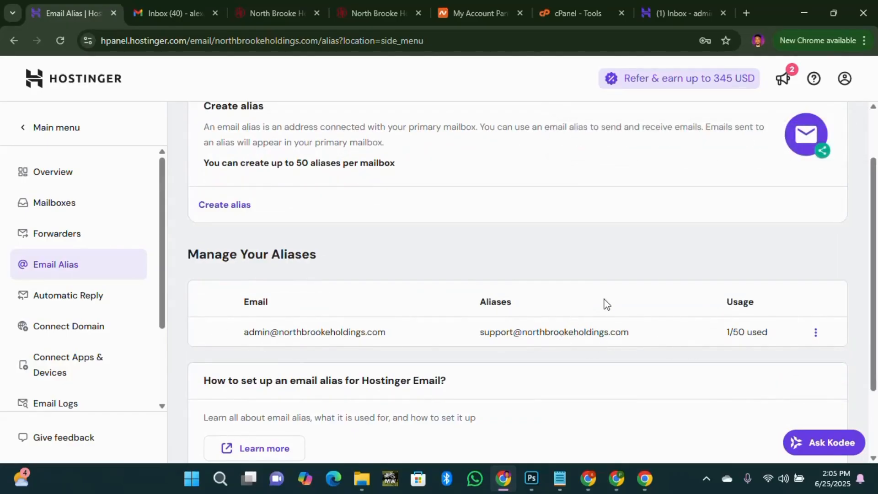
Switch back to the admin mailbox's webmail inbox.
click(672, 12)
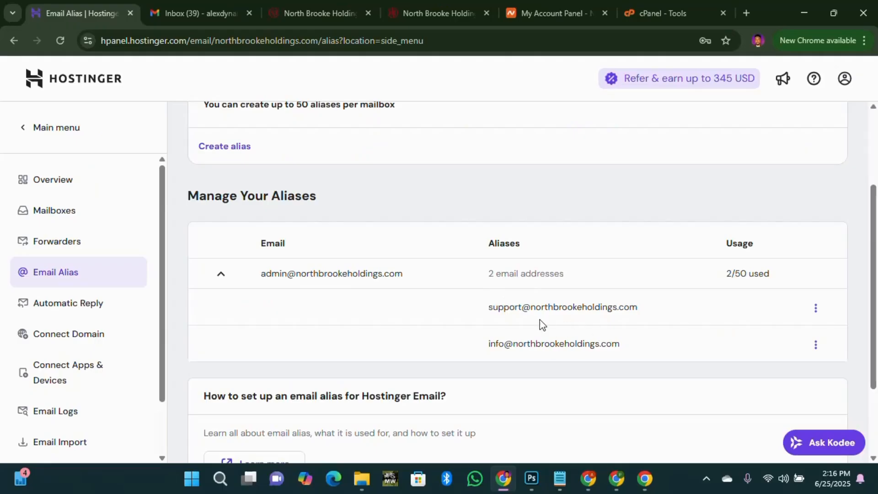
scroll(553, 324, up, 2)
scroll(528, 403, down, 1)
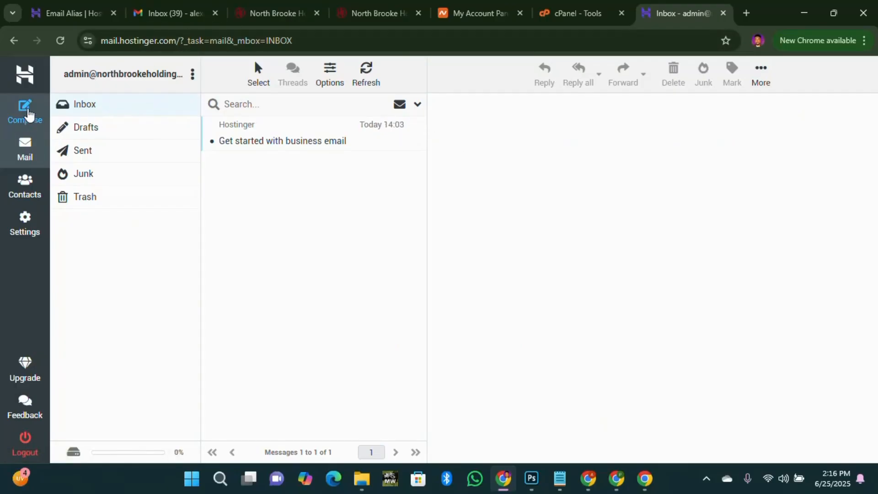
click(27, 108)
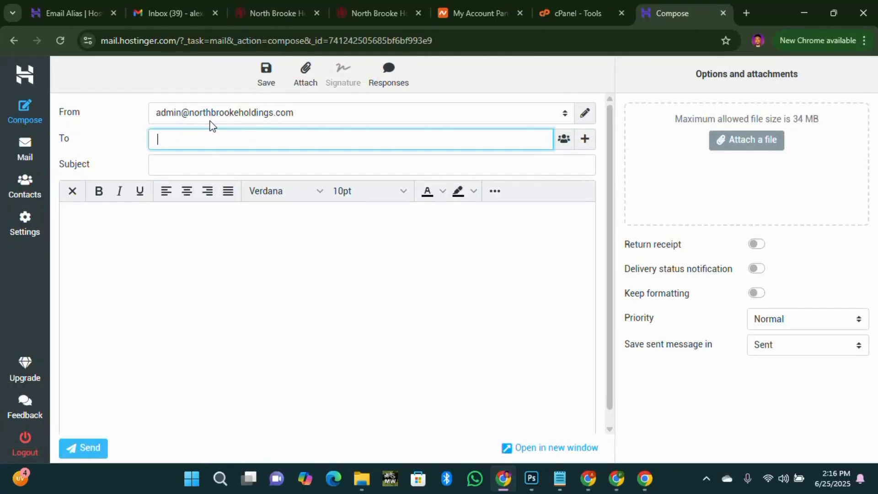
click(565, 114)
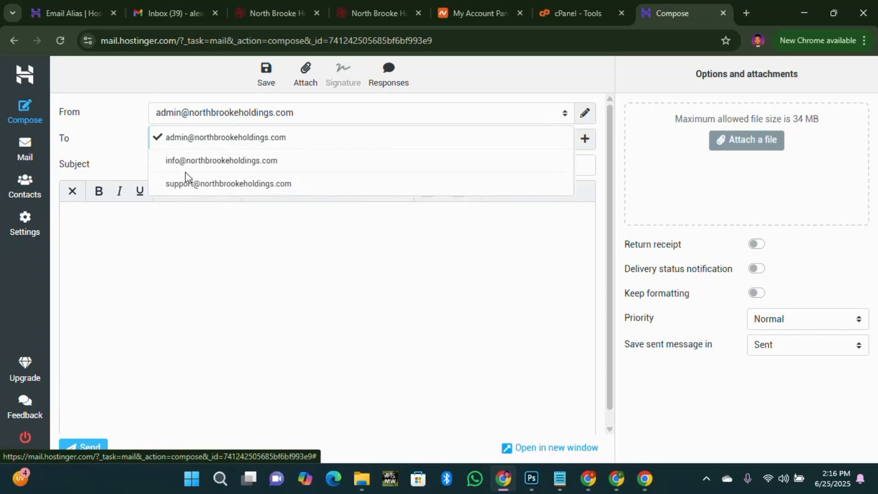
click(197, 184)
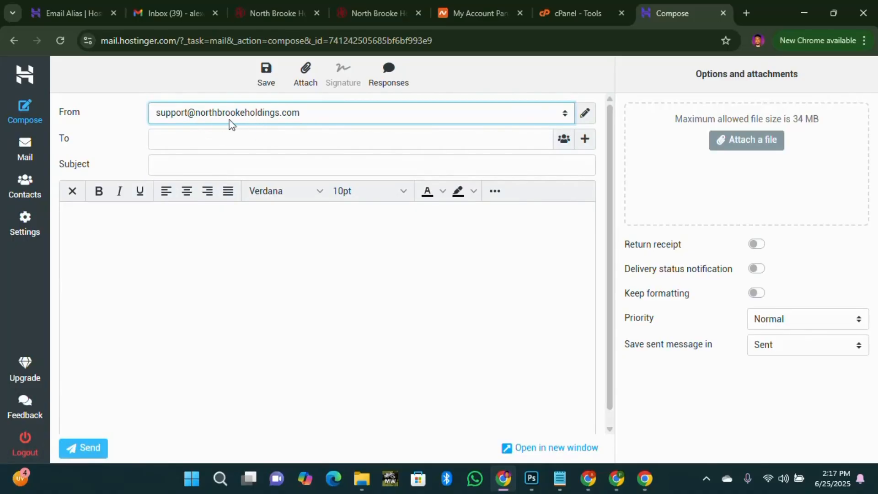
click(25, 162)
click(495, 294)
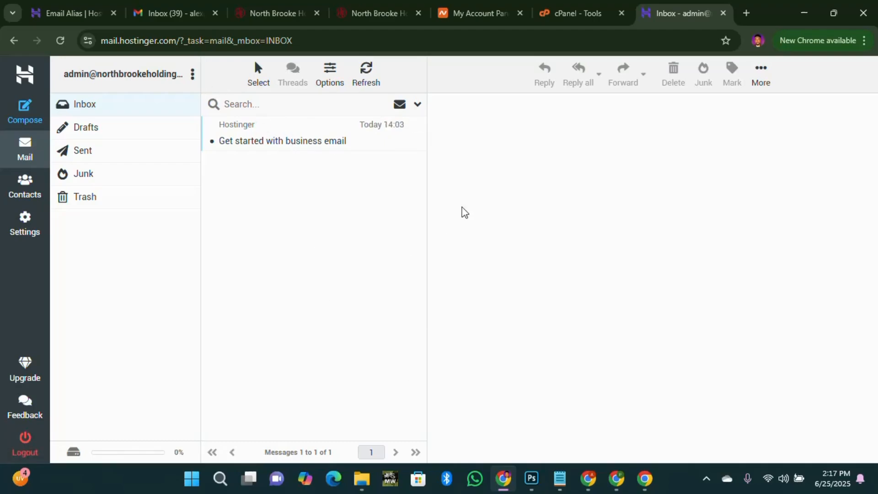
click(569, 12)
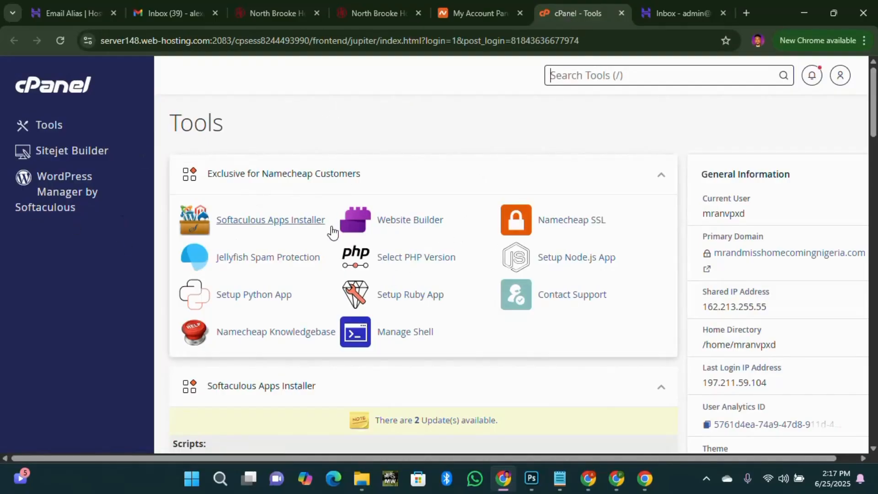
Find Email Accounts through the 'Email' tool search and start creating a new email account.
scroll(329, 294, down, 10)
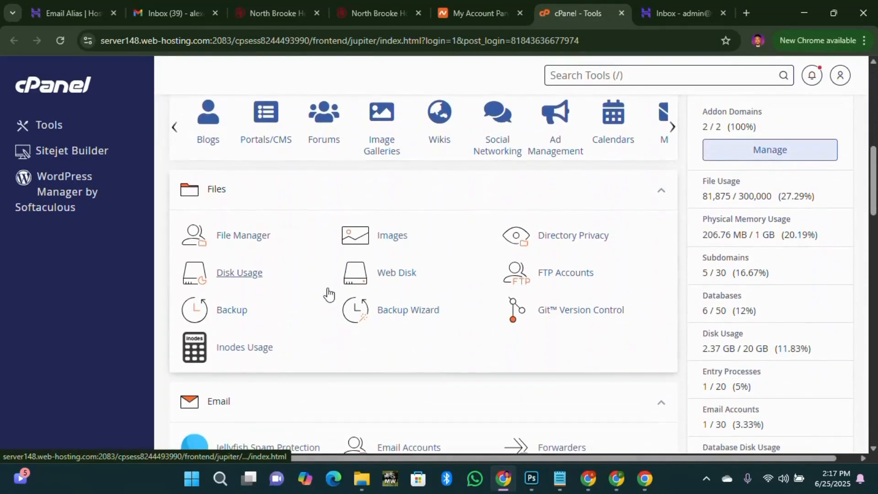
scroll(329, 294, down, 7)
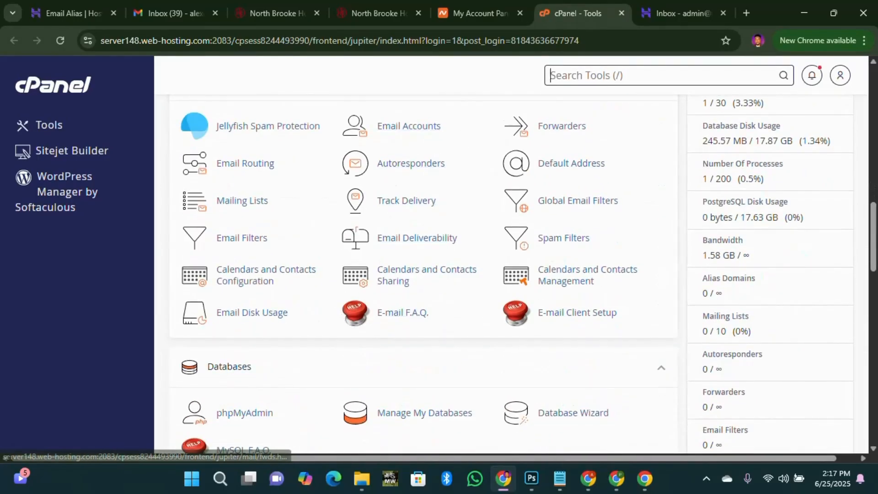
text(emIL)
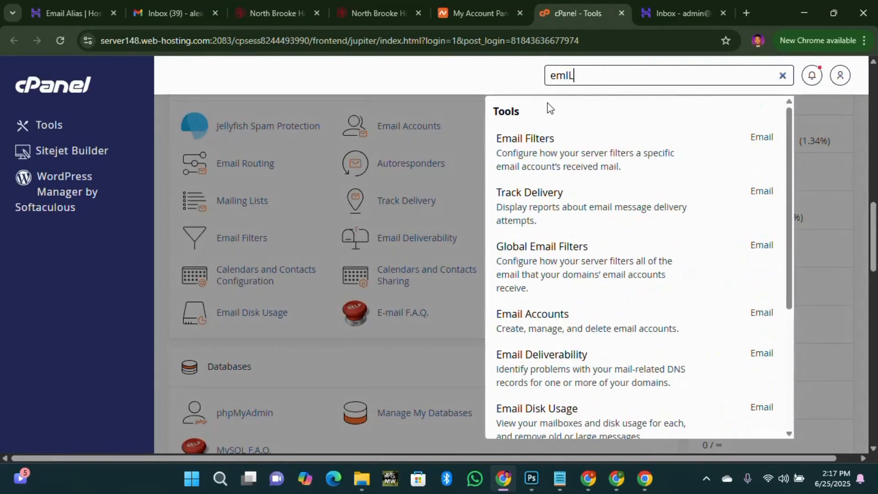
key(BackSpace)
key(BackSpace)
key(BackSpace)
key(BackSpace)
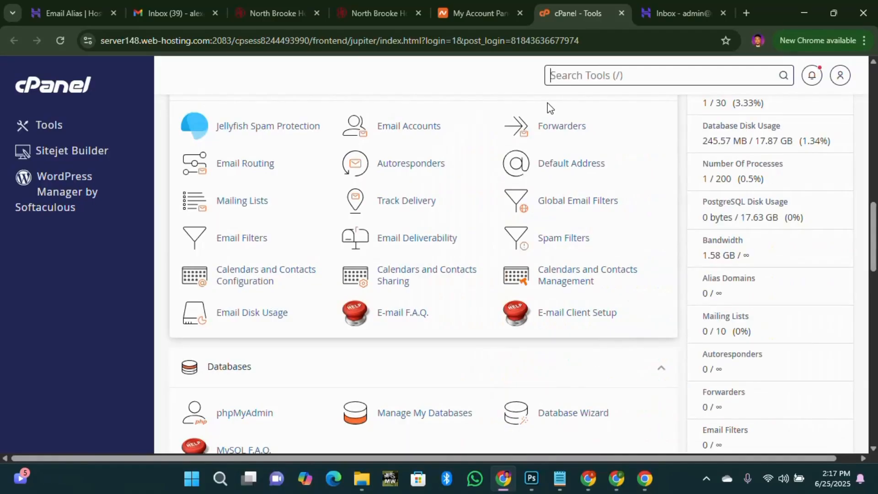
text(Email)
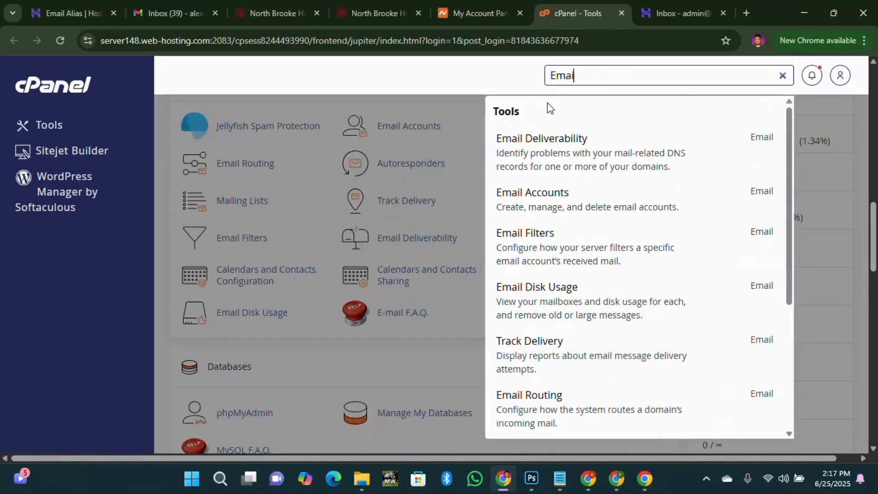
click(466, 152)
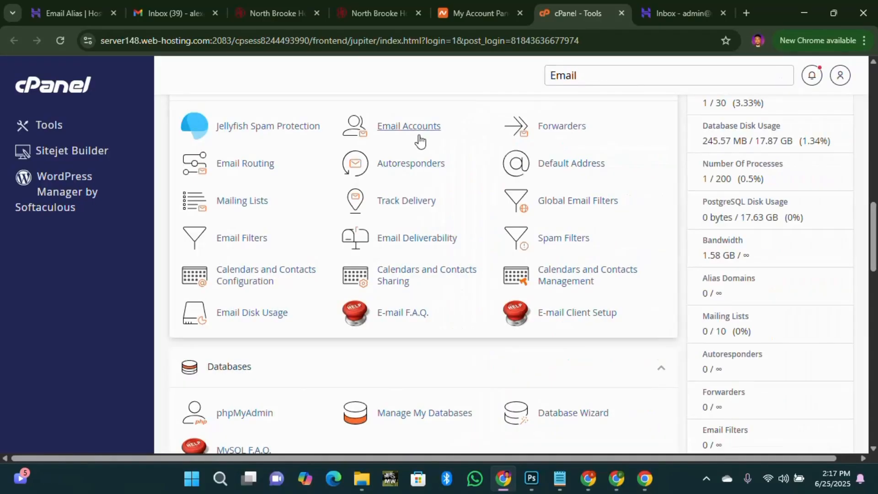
click(414, 128)
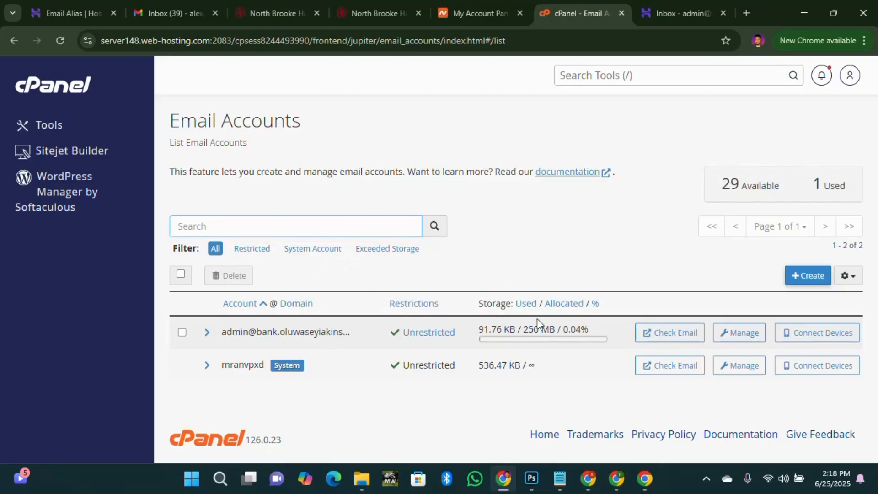
click(806, 275)
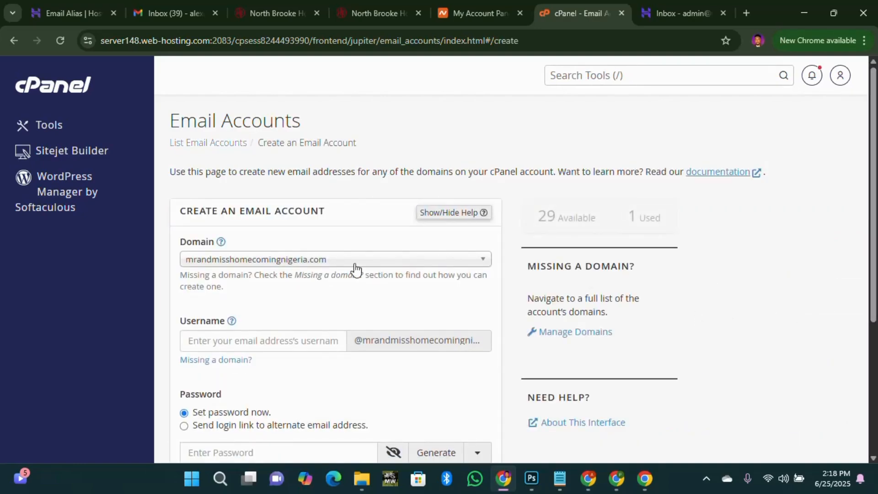
Keep mrandmisshomecomingnigeria.com as the domain and enter the username admin.
click(354, 266)
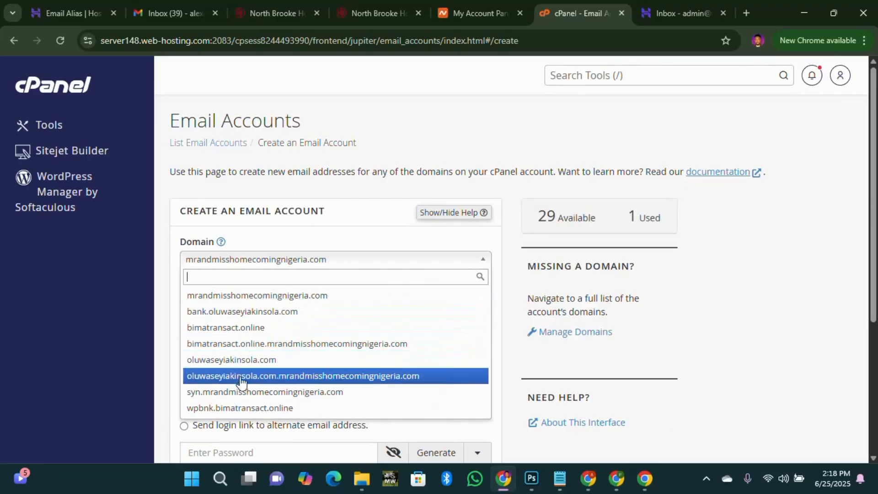
click(277, 296)
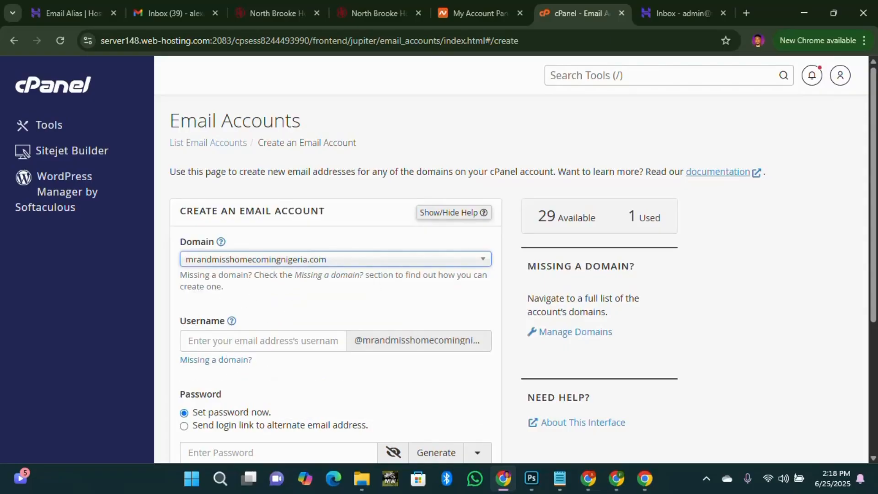
key(Tab)
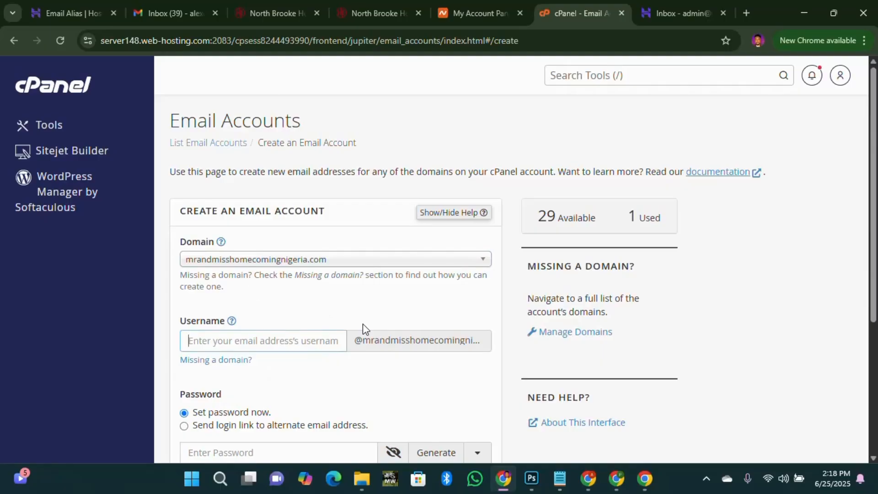
text(admin)
scroll(309, 367, down, 5)
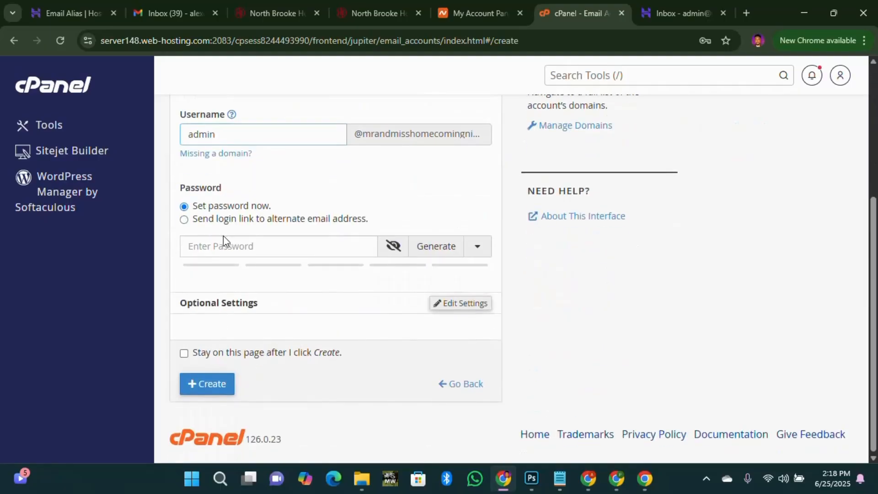
Paste a strong password instead of Chrome's suggestion and create the admin mailbox.
click(251, 246)
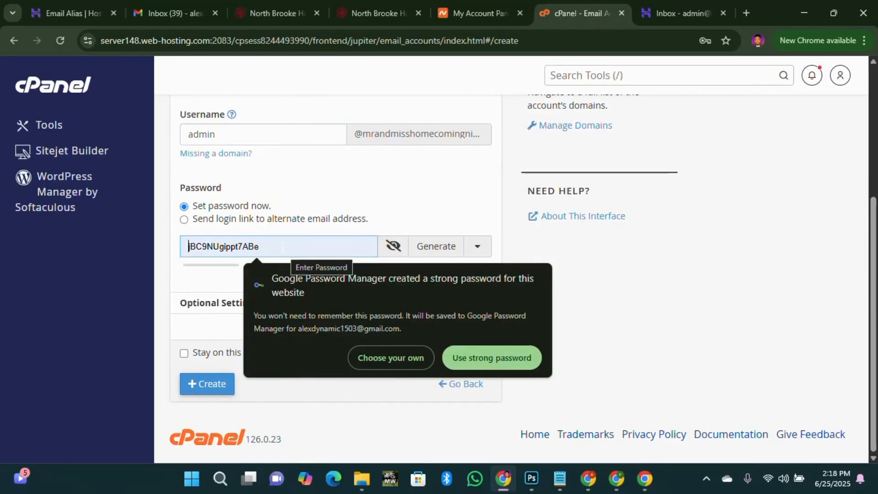
click(416, 191)
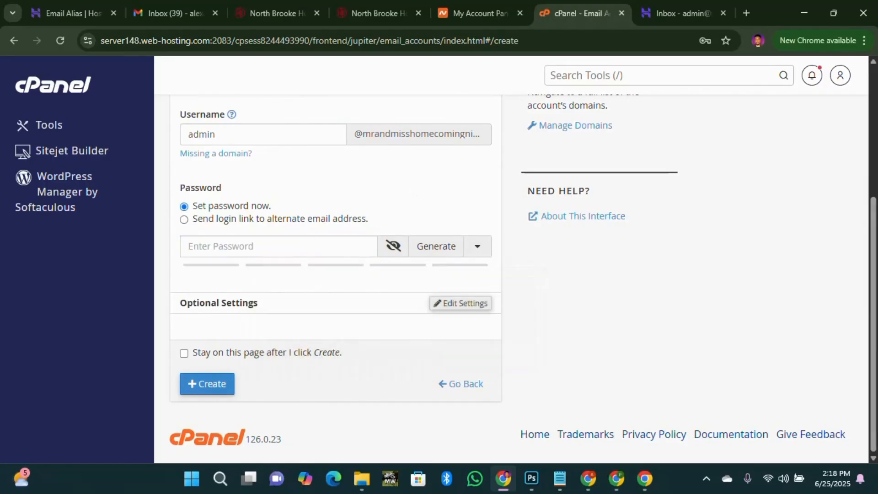
click(258, 247)
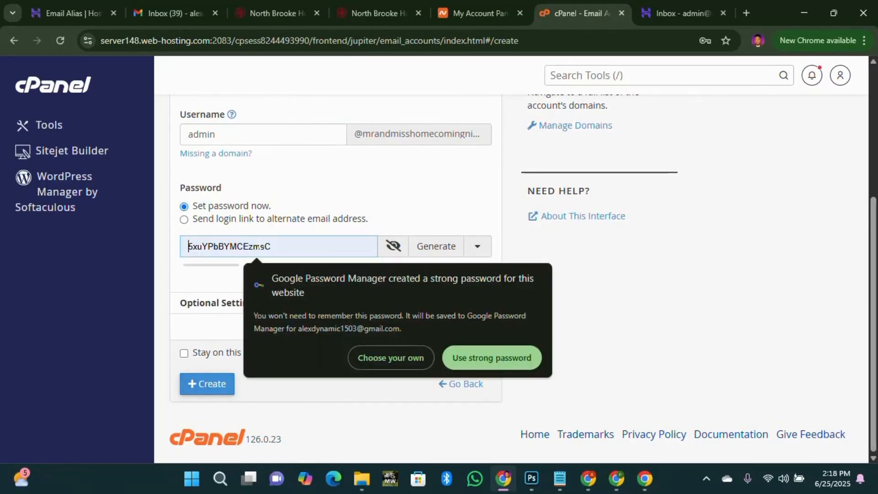
click(390, 359)
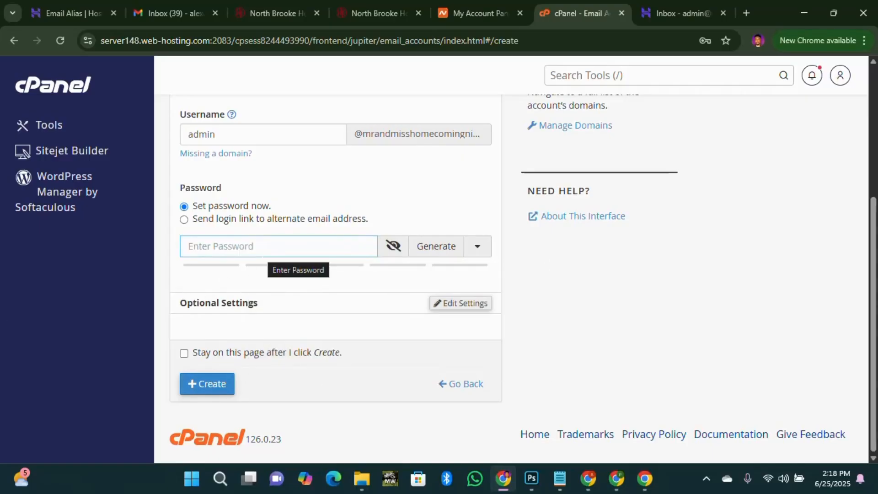
key(ctrl+v)
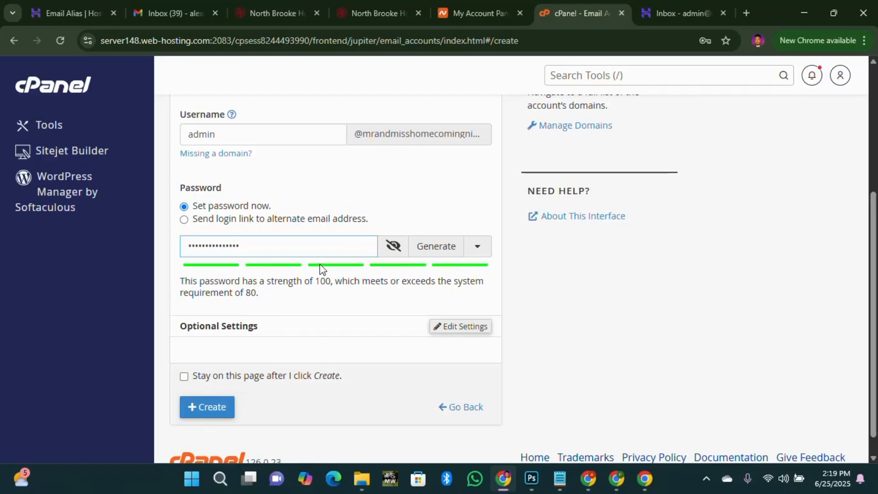
key(Tab)
scroll(227, 231, up, 4)
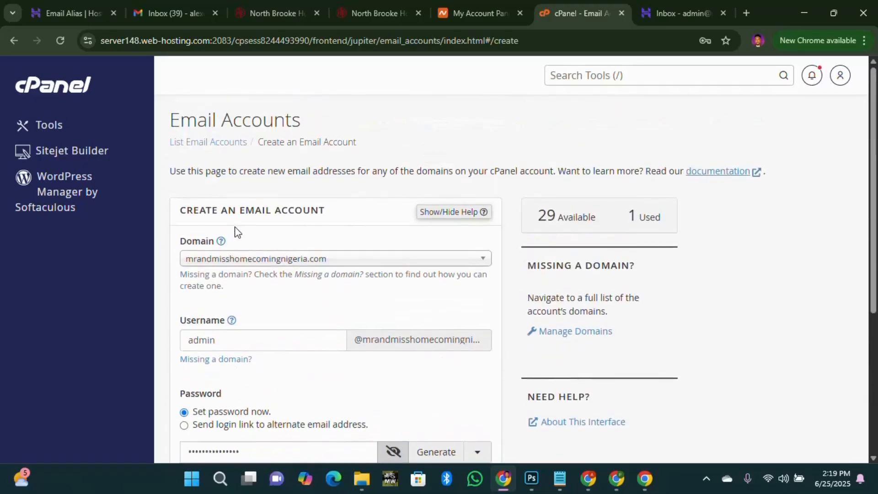
scroll(256, 245, down, 5)
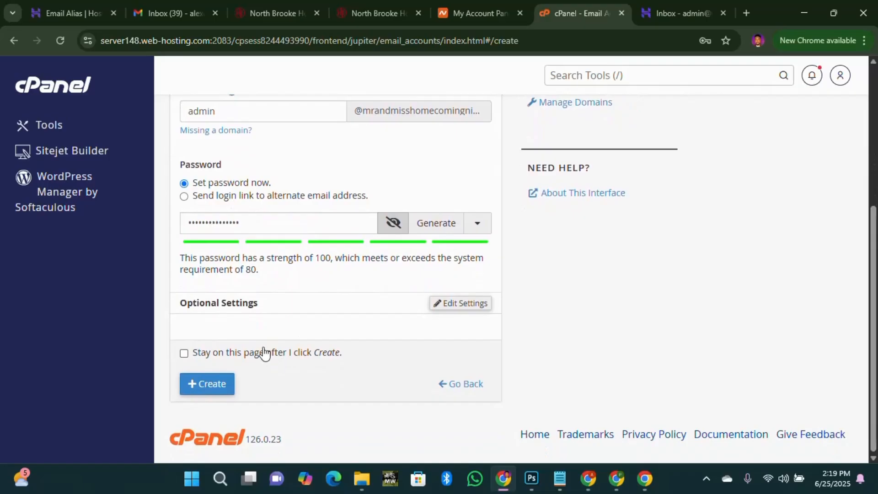
scroll(264, 249, up, 2)
scroll(202, 353, down, 2)
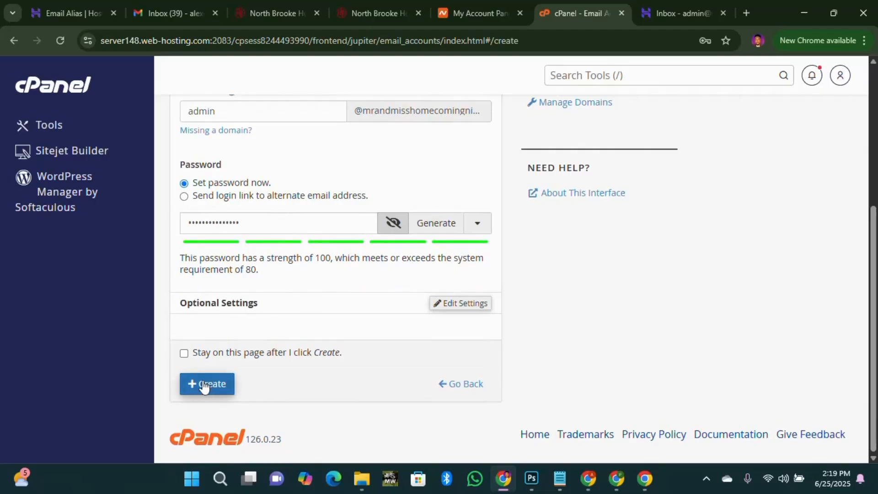
click(223, 384)
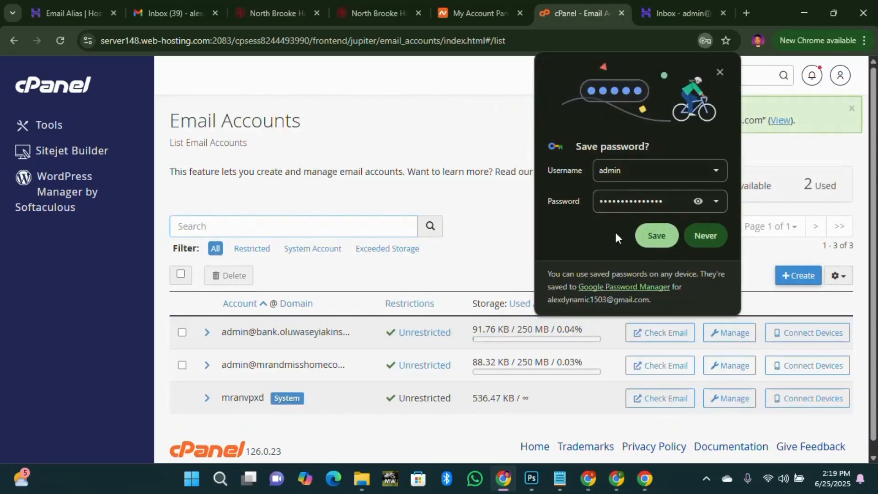
Open the new admin mailbox's Roundcube inbox in a new tab, then close that tab.
click(719, 73)
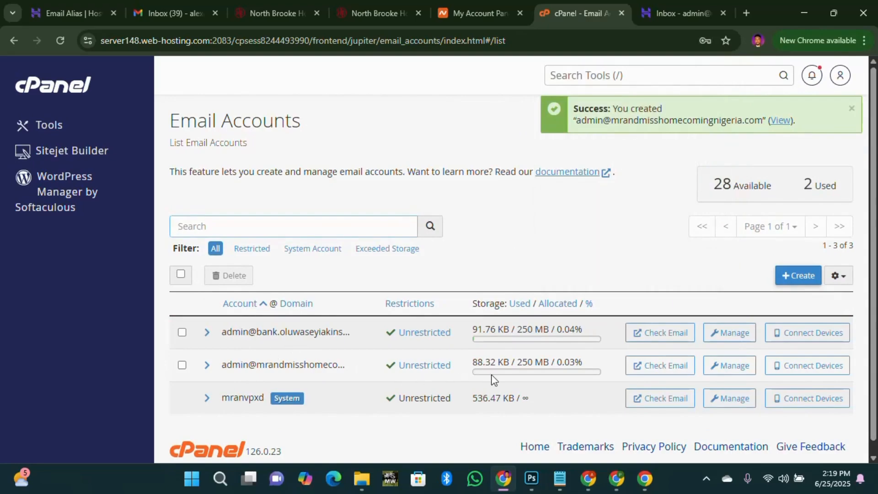
right_click(664, 371)
click(662, 371)
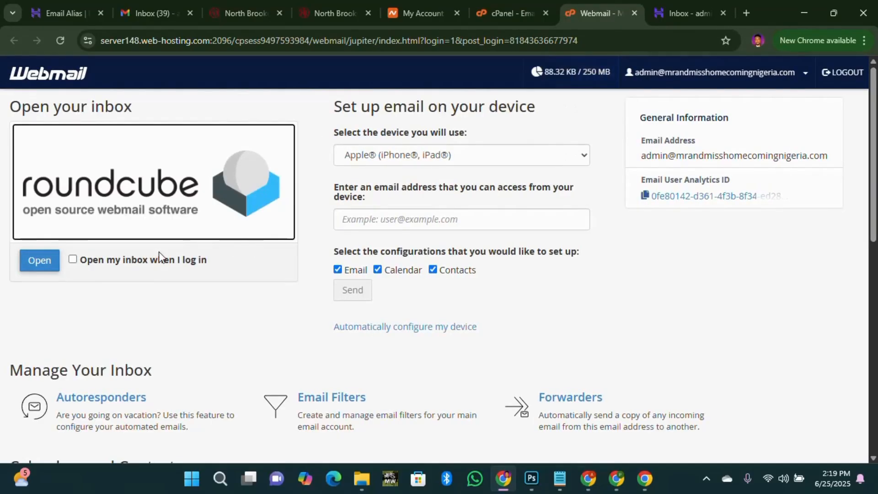
click(35, 257)
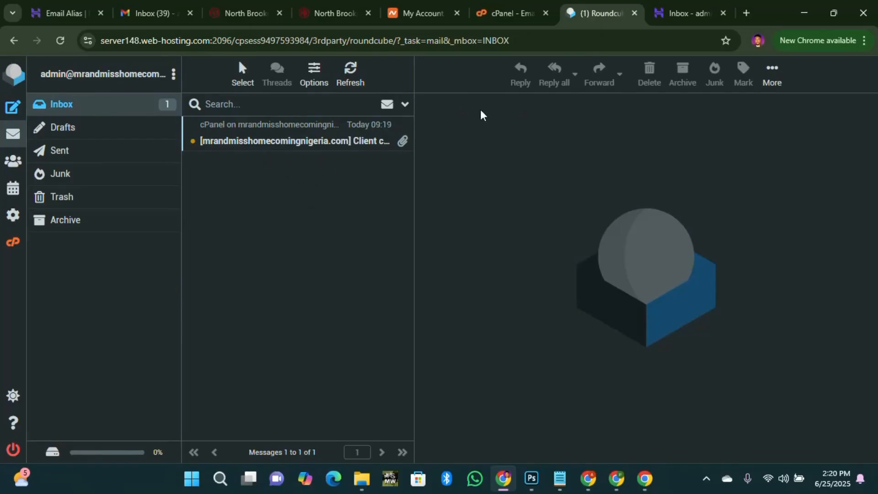
click(635, 13)
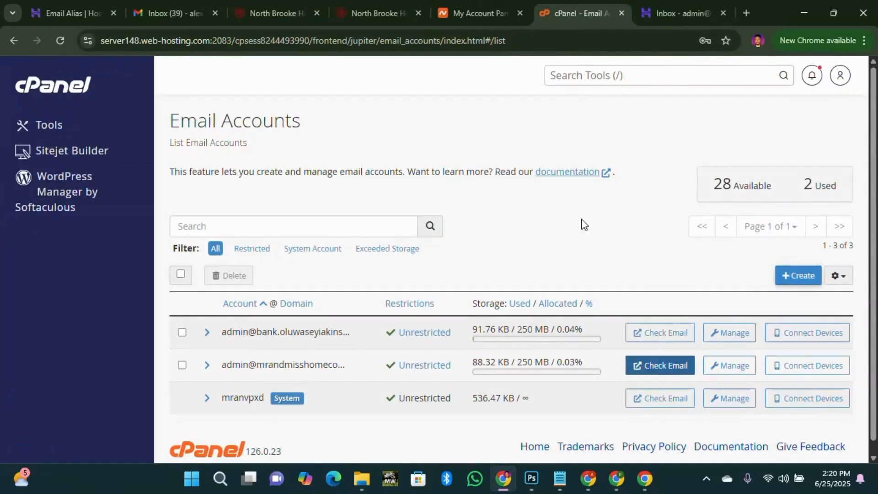
Copy mrandmisshomecomingnigeria.com from Namecheap and load its /webmail login page in a new tab.
click(476, 13)
double_click(317, 329)
right_click(317, 329)
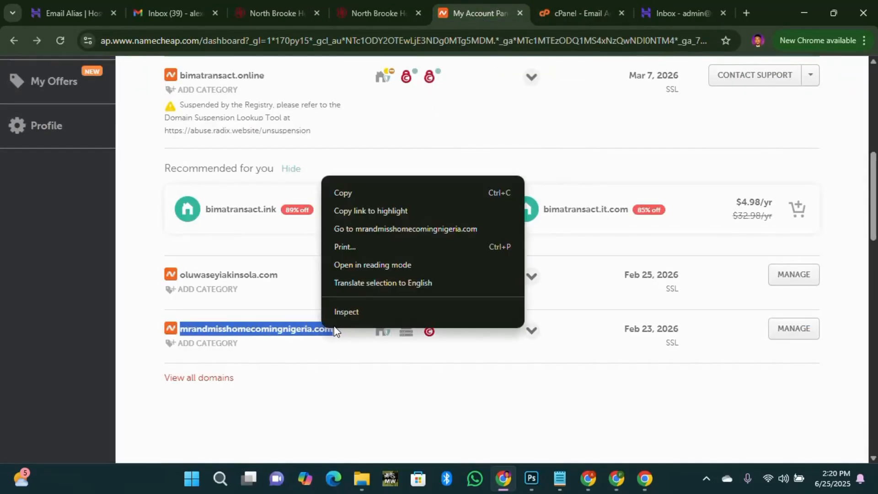
click(334, 192)
click(746, 13)
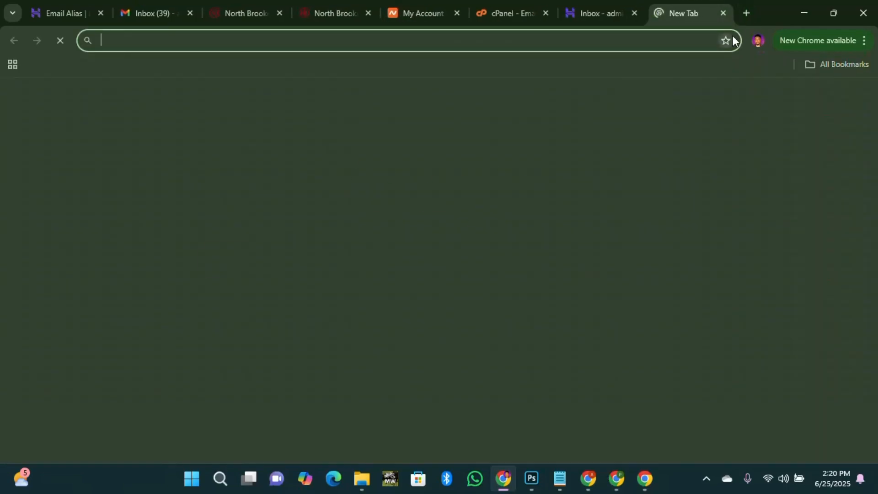
key(ctrl+v)
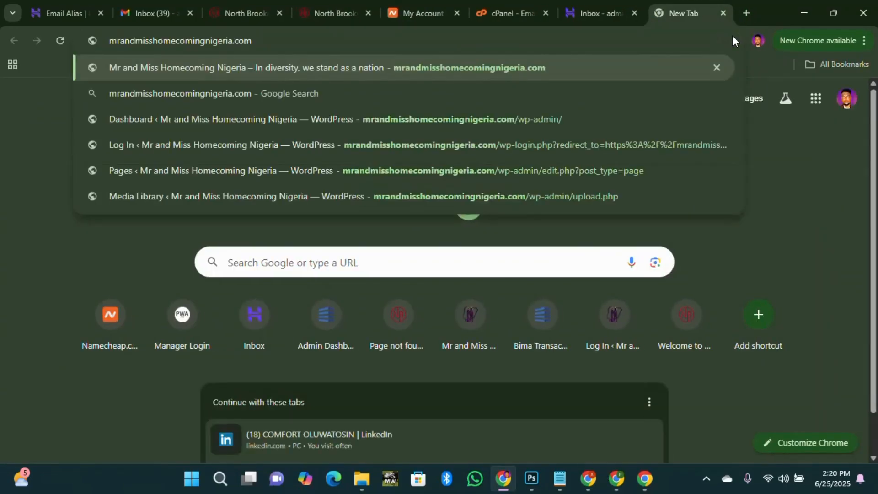
text(/webmail)
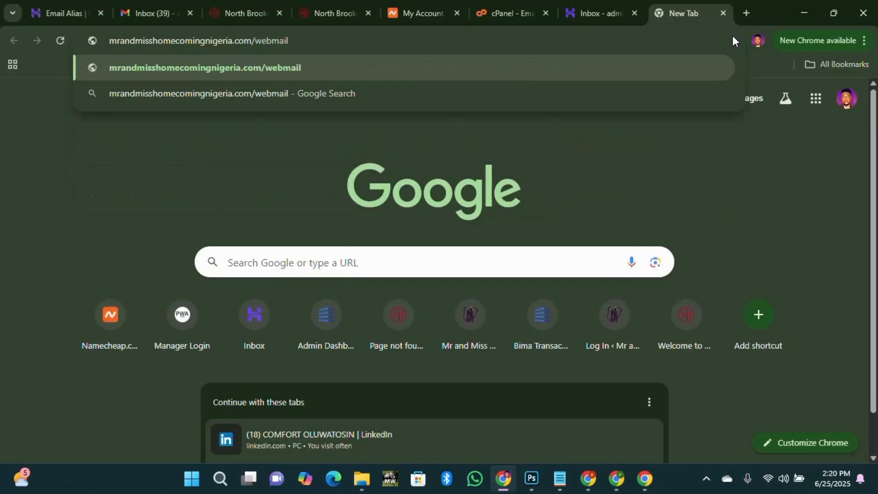
key(Return)
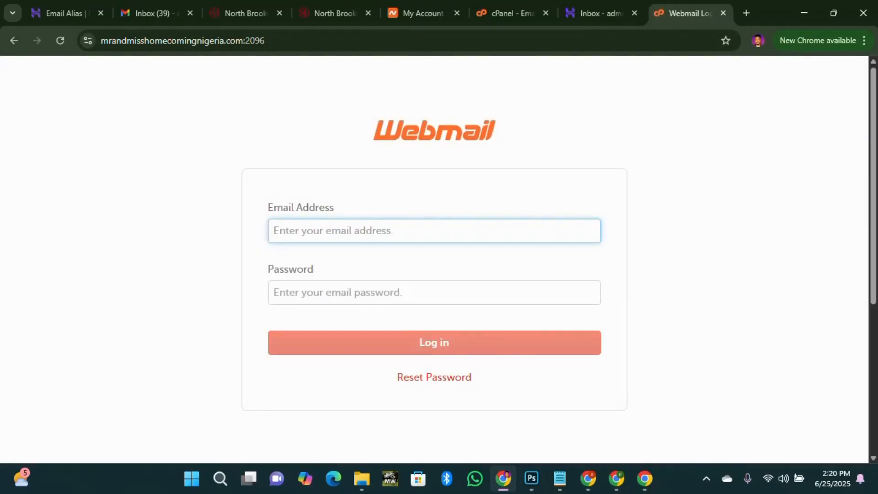
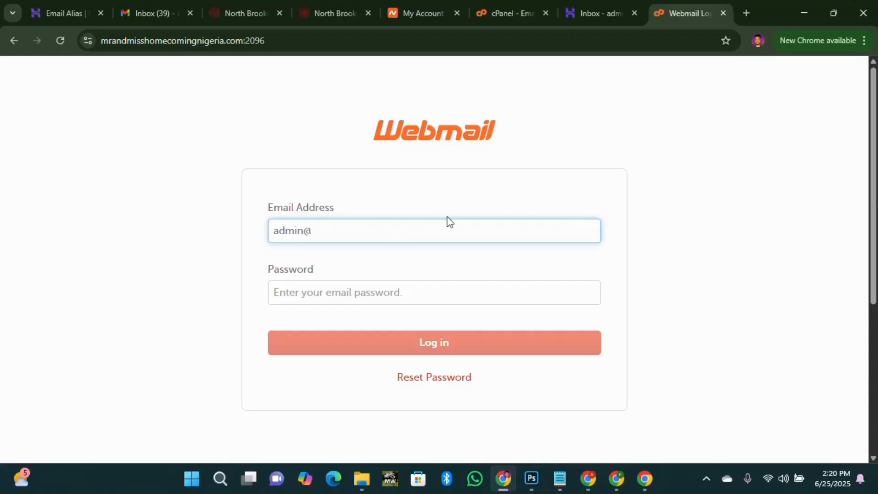
Log in to Webmail with the admin mailbox address and its password, skip saving the password, and launch Roundcube.
key(ctrl+v)
key(Tab)
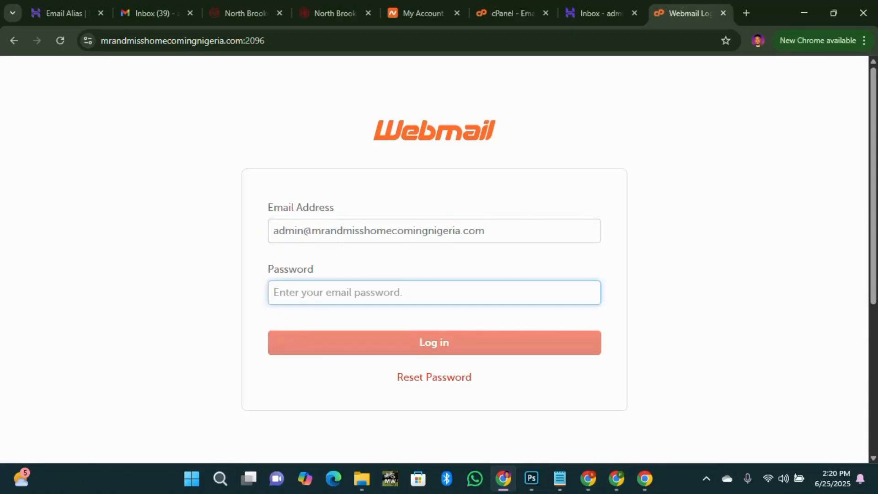
key(ctrl+v)
click(432, 346)
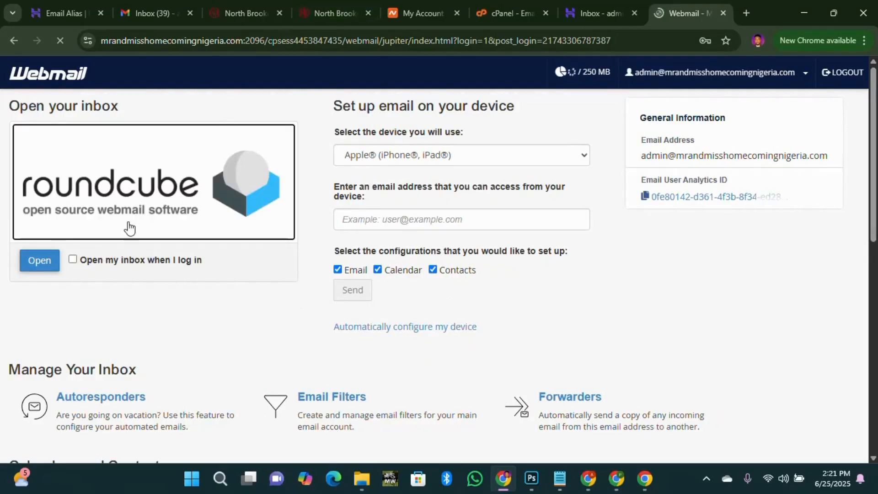
click(673, 235)
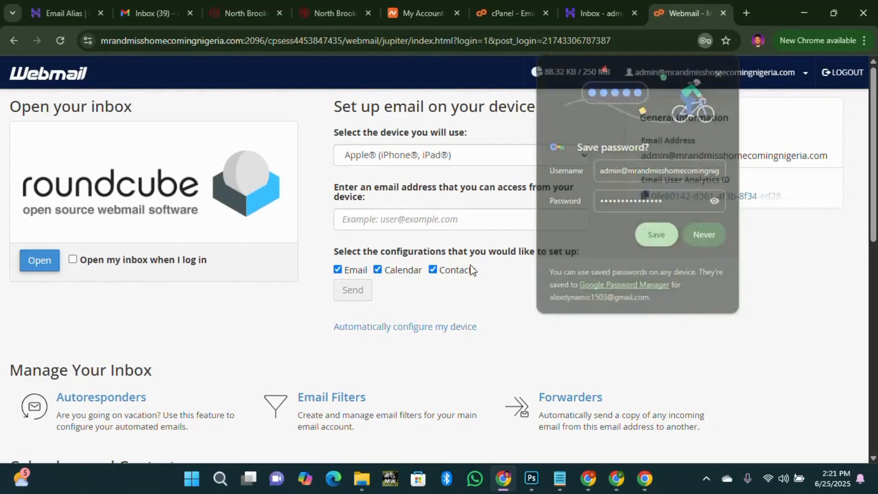
click(40, 261)
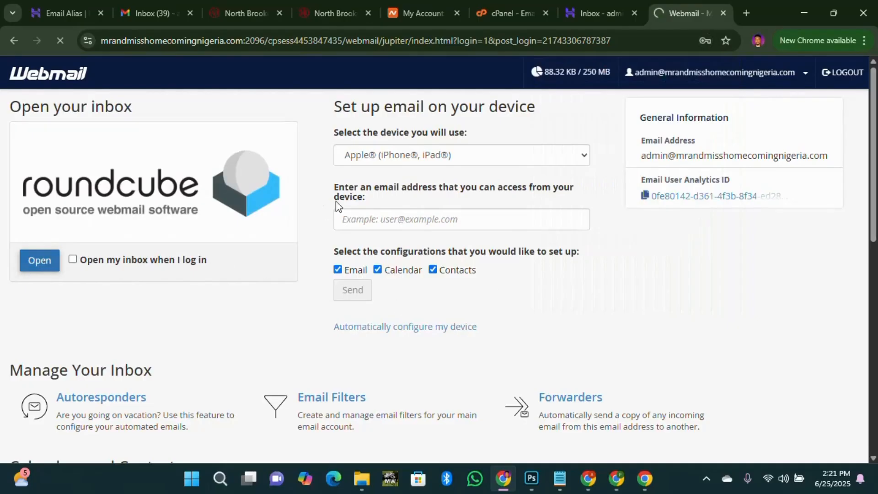